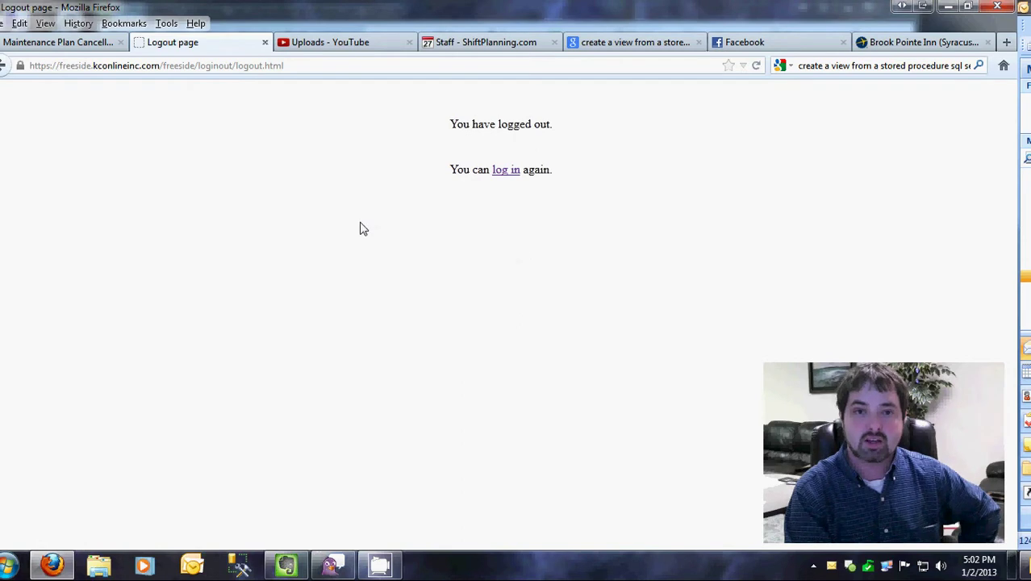
Log in again to the Freeside site with the guest service account's user name and password.
{"action": "left_click", "coordinate": [511, 176]}
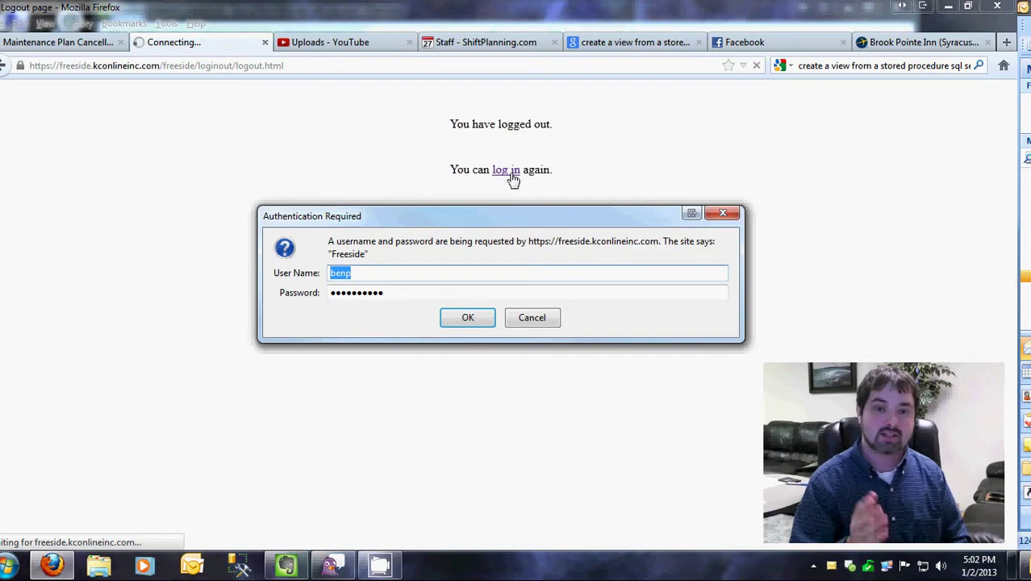
{"action": "type", "text": "bpis"}
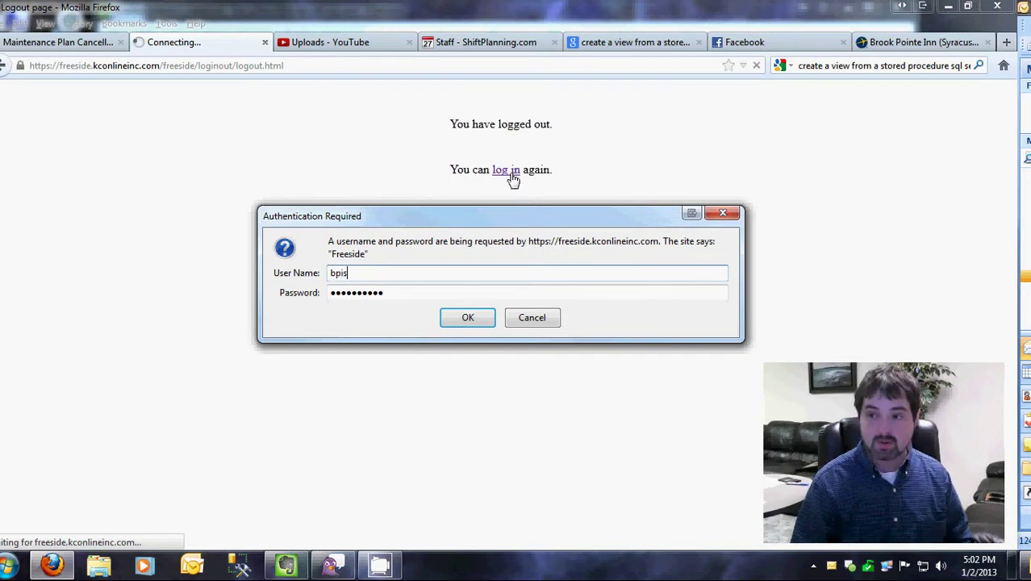
{"action": "type", "text": "ervi"}
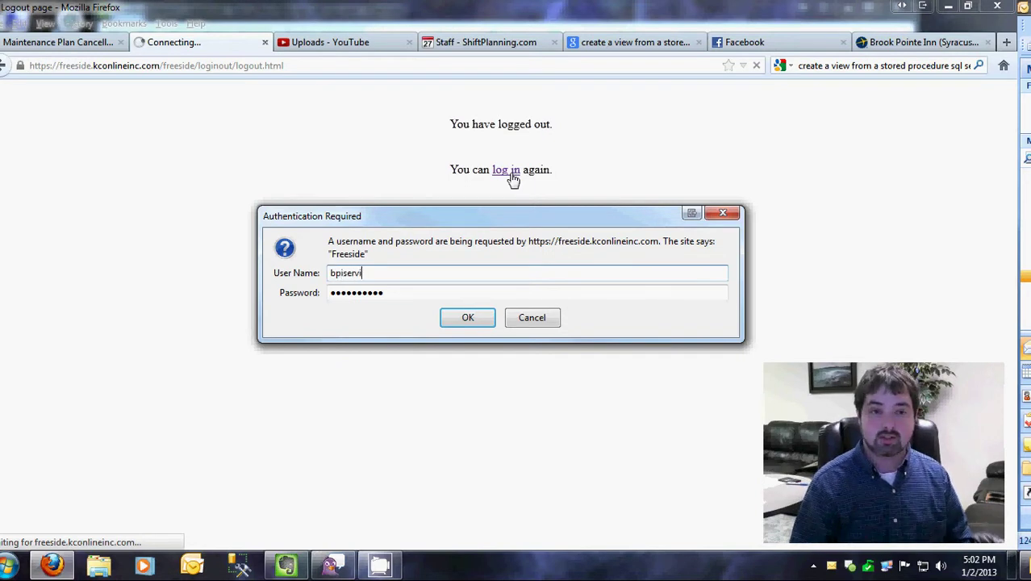
{"action": "type", "text": "ce"}
{"action": "key", "text": "Tab"}
{"action": "type", "text": "********"}
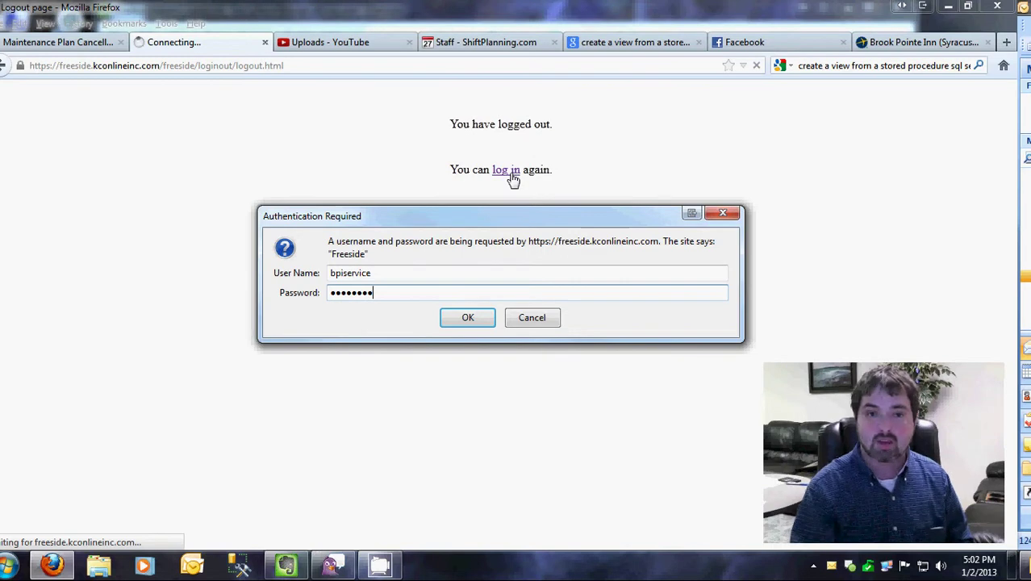
{"action": "left_click", "coordinate": [463, 316]}
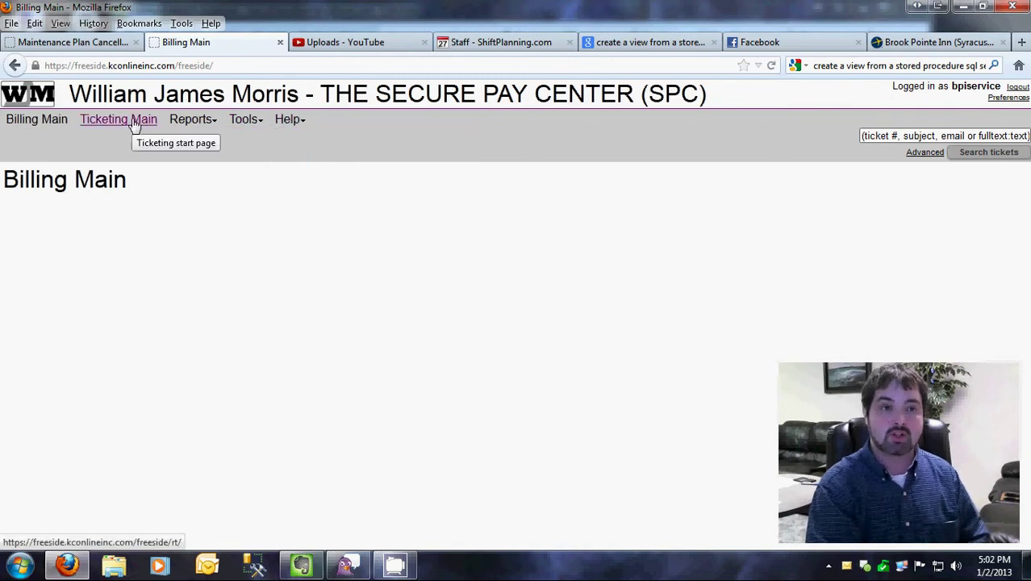
Go to the ticketing start page and list the active tickets in the BROOK POINTE: Guest Services queue.
{"action": "left_click", "coordinate": [134, 121]}
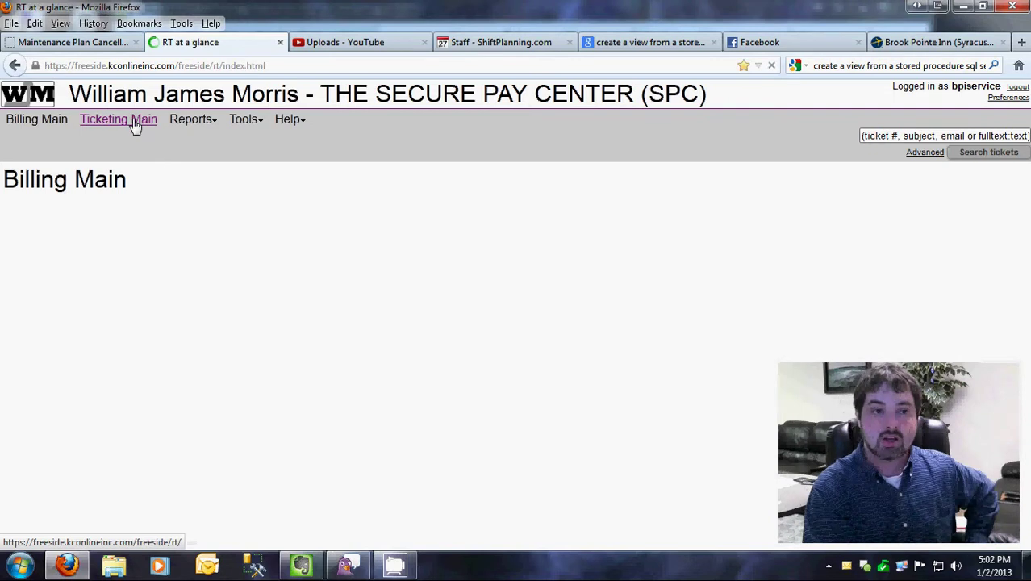
{"action": "scroll", "coordinate": [482, 205], "scroll_direction": "down", "scroll_amount": 3}
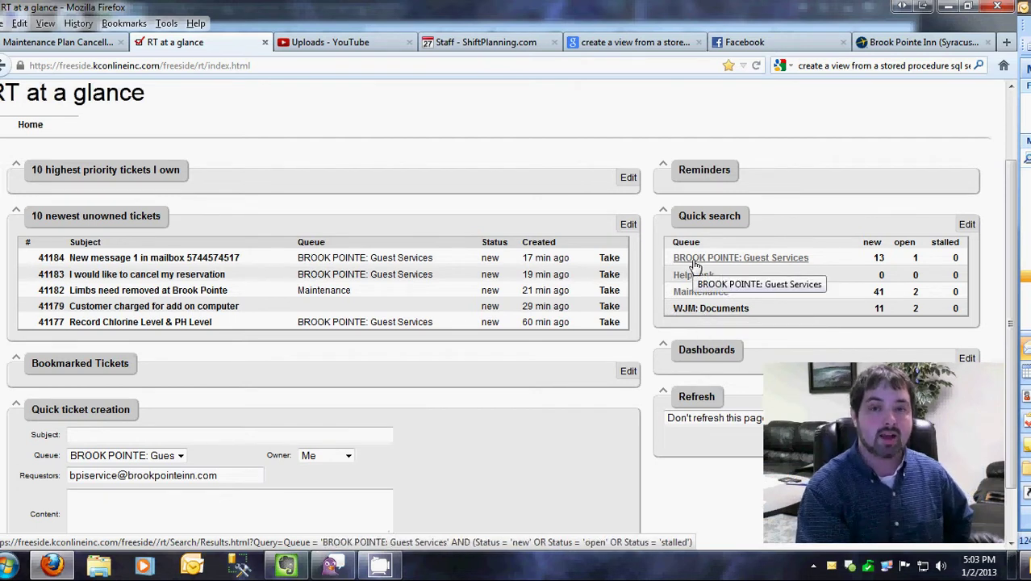
{"action": "left_click", "coordinate": [742, 258]}
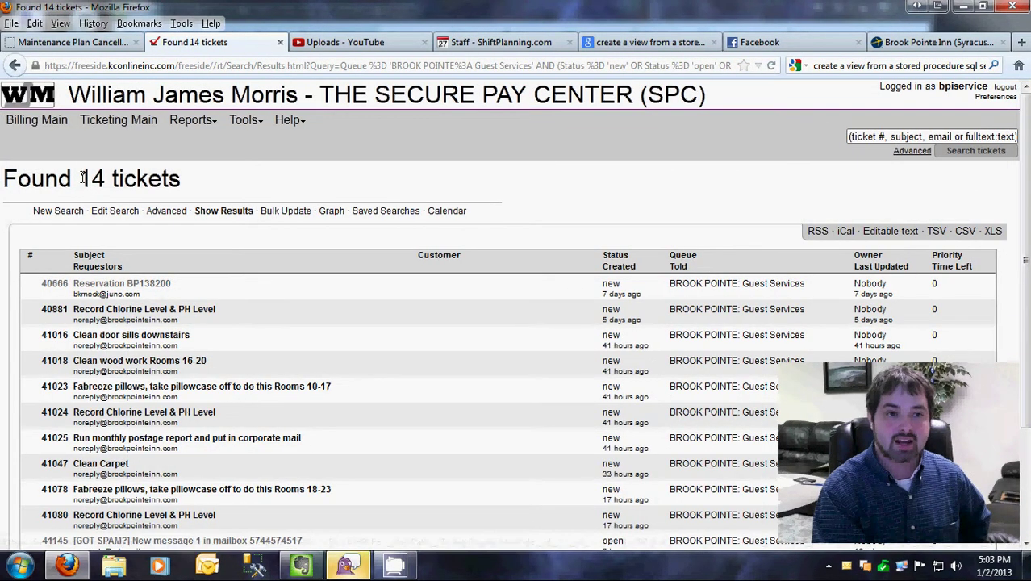
Review the number of tickets found and look through the Guest Services ticket list.
{"action": "left_click_drag", "start_coordinate": [80, 179], "coordinate": [112, 183]}
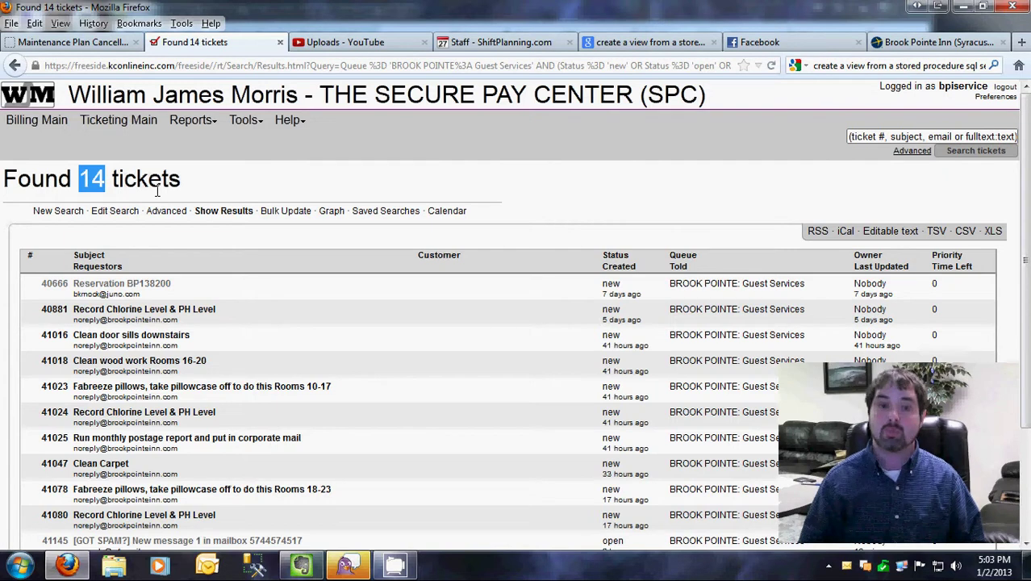
{"action": "left_click", "coordinate": [549, 208]}
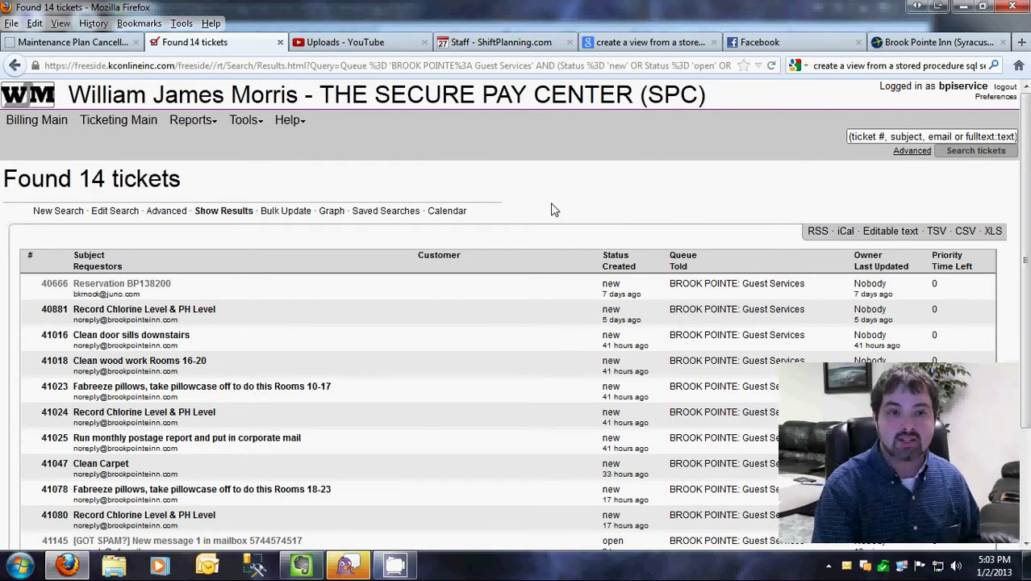
{"action": "scroll", "coordinate": [551, 209], "scroll_direction": "down", "scroll_amount": 3}
{"action": "scroll", "coordinate": [553, 207], "scroll_direction": "up", "scroll_amount": 3}
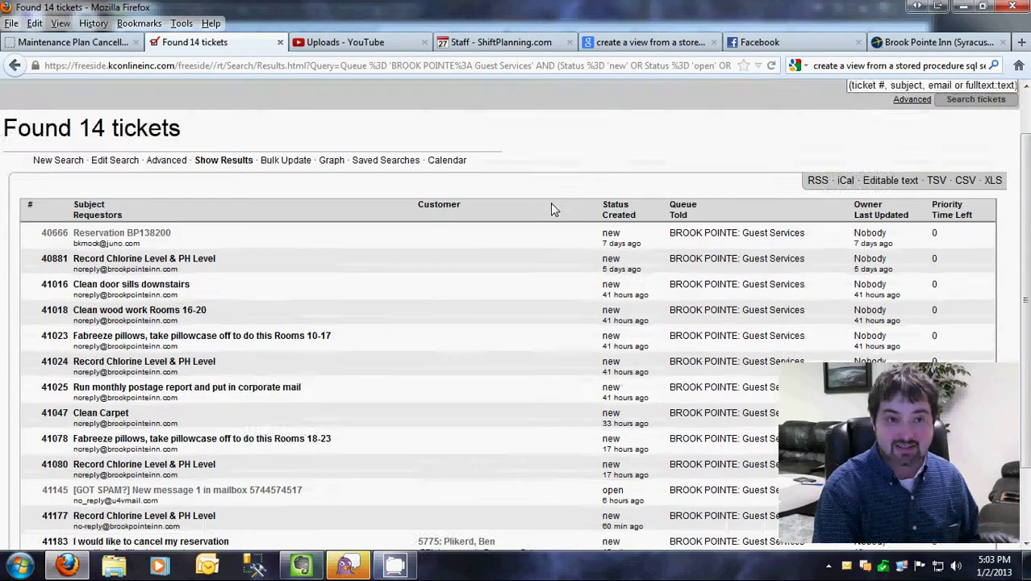
{"action": "scroll", "coordinate": [177, 244], "scroll_direction": "down", "scroll_amount": 2}
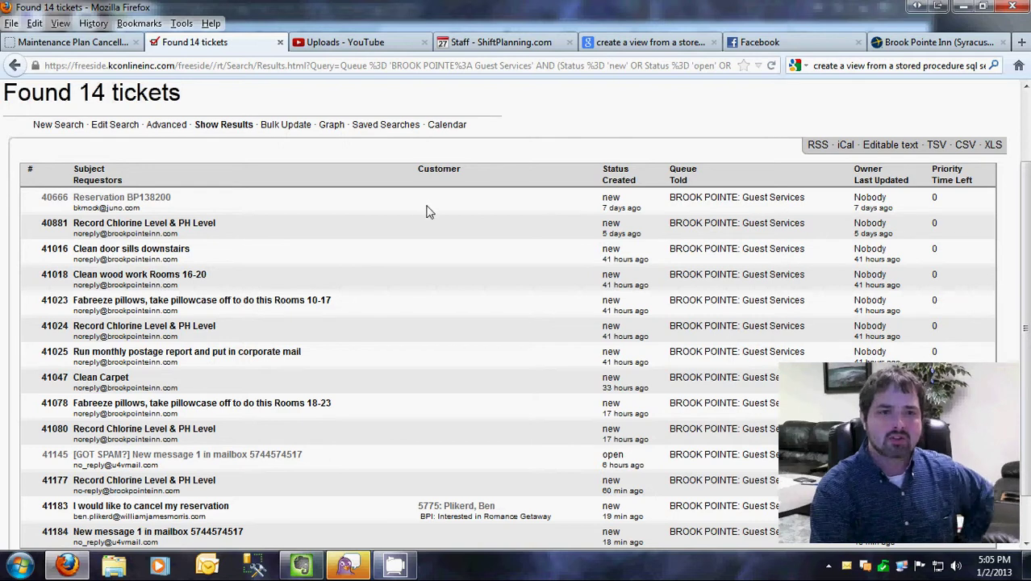
Open the 7-day-old reservation ticket at the head of the list and check its subject, status, creation date and requestor.
{"action": "left_click", "coordinate": [163, 203]}
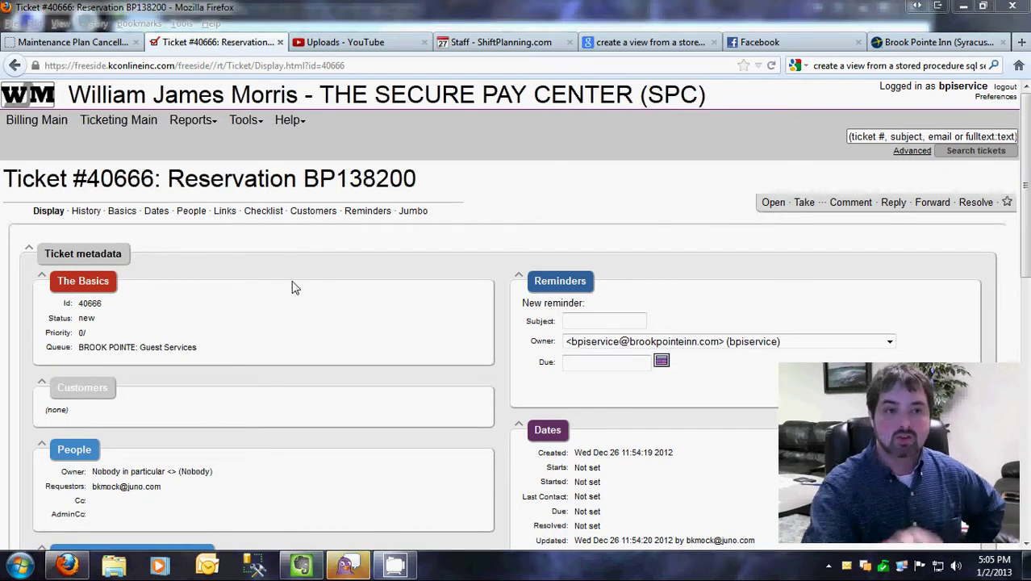
{"action": "left_click_drag", "start_coordinate": [170, 184], "coordinate": [417, 190]}
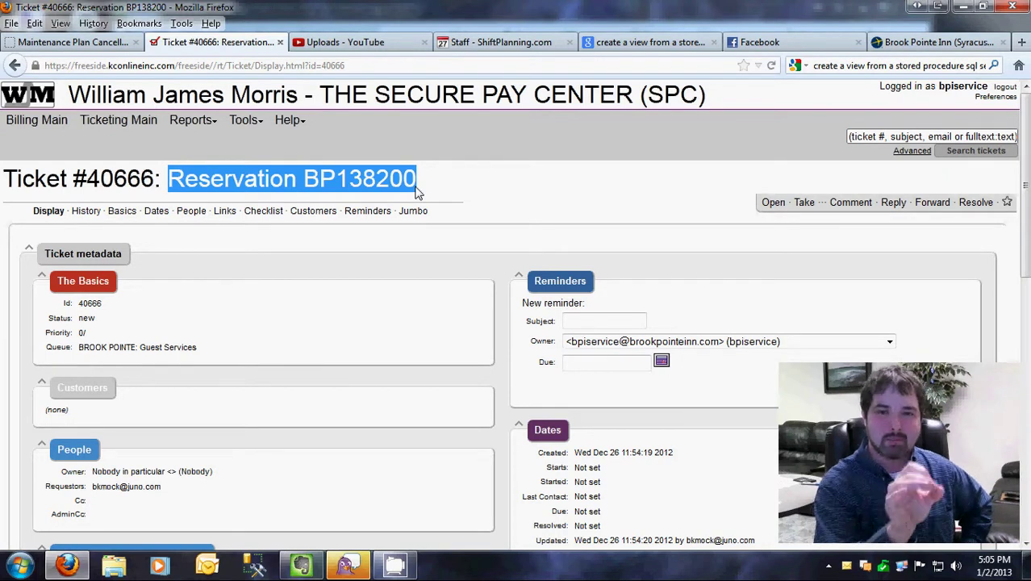
{"action": "double_click", "coordinate": [93, 320]}
{"action": "left_click", "coordinate": [161, 326]}
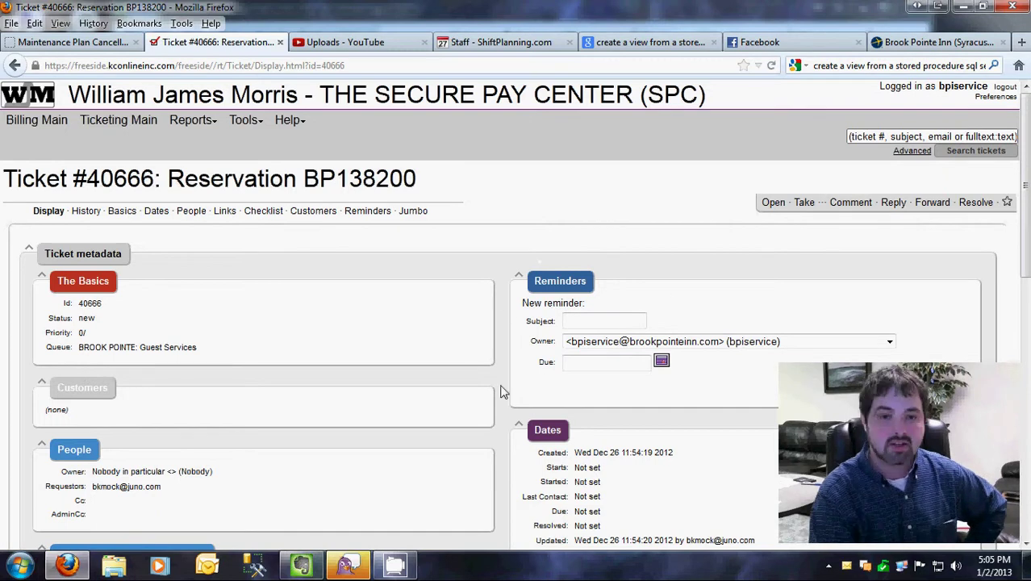
{"action": "scroll", "coordinate": [501, 391], "scroll_direction": "down", "scroll_amount": 3}
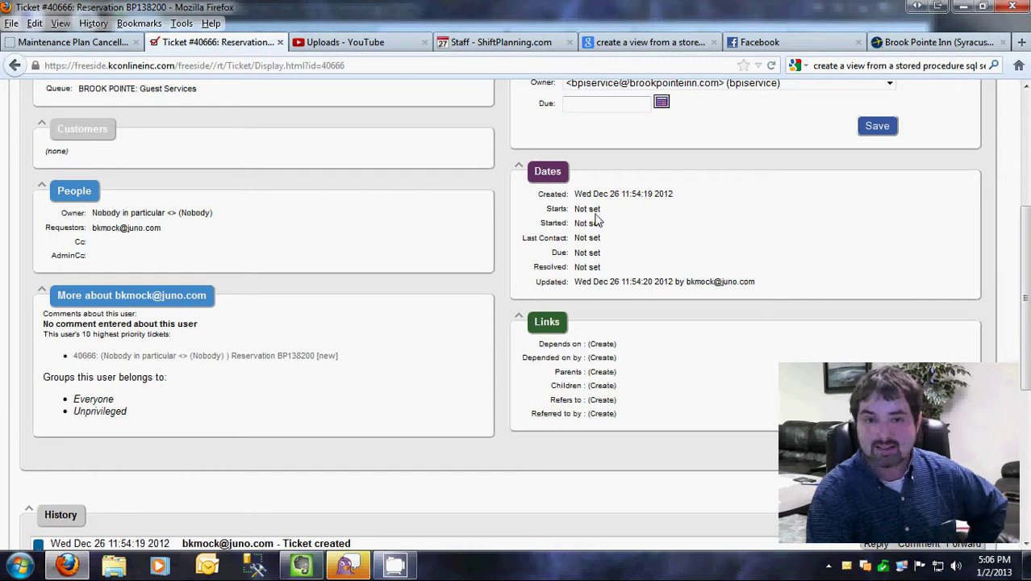
{"action": "left_click_drag", "start_coordinate": [575, 197], "coordinate": [674, 197]}
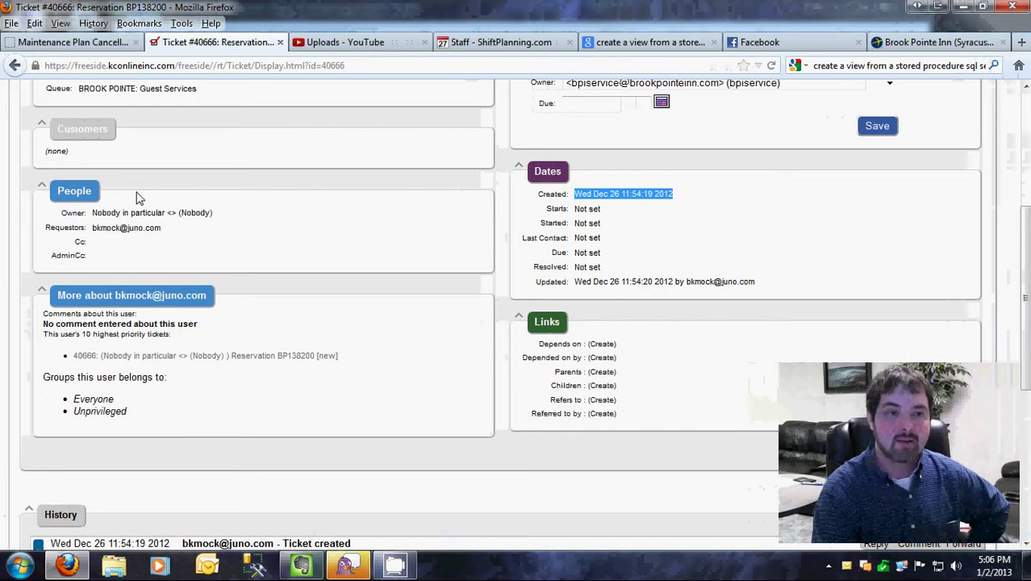
{"action": "left_click_drag", "start_coordinate": [93, 233], "coordinate": [166, 234]}
{"action": "left_click", "coordinate": [169, 237]}
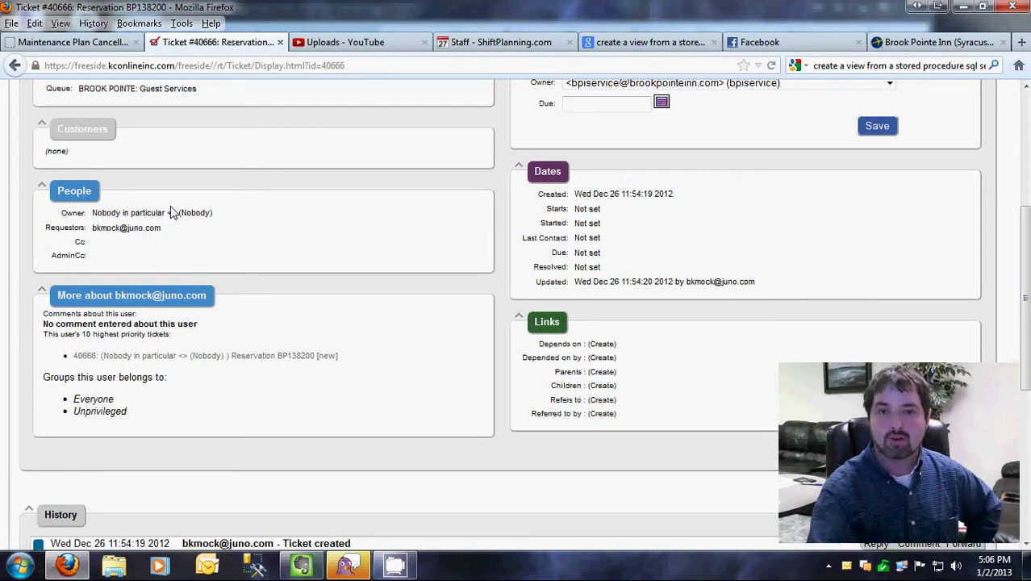
Examine the reservation ticket's requestor details, links and history, including the original message's sender, recipient and text.
{"action": "scroll", "coordinate": [370, 231], "scroll_direction": "down", "scroll_amount": 3}
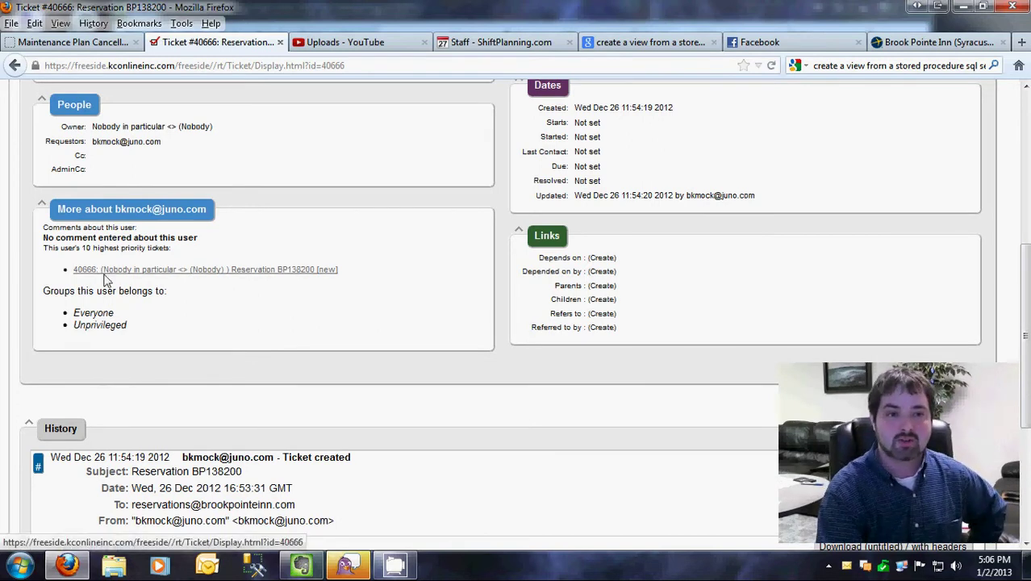
{"action": "scroll", "coordinate": [462, 216], "scroll_direction": "down", "scroll_amount": 3}
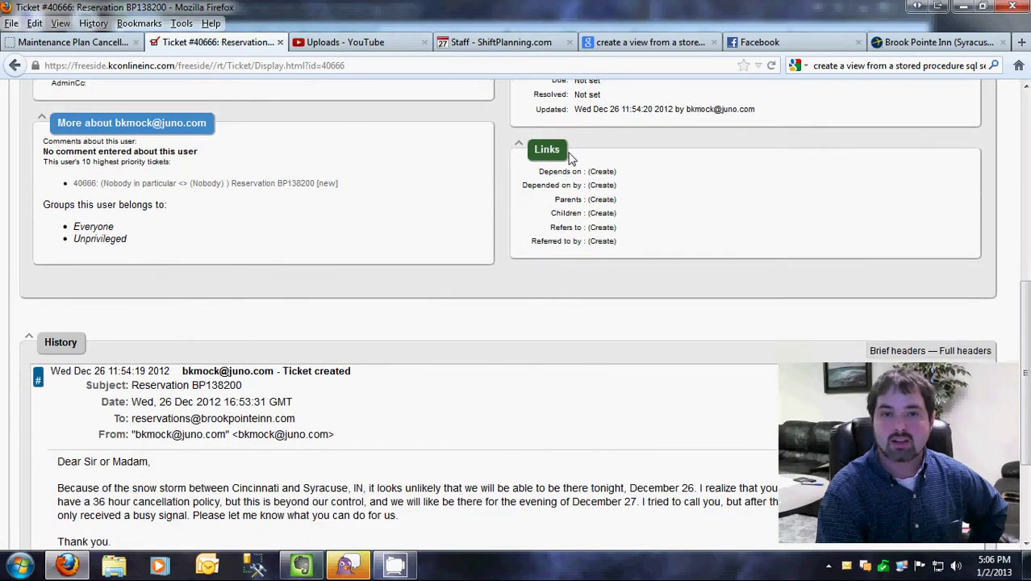
{"action": "scroll", "coordinate": [405, 240], "scroll_direction": "down", "scroll_amount": 3}
{"action": "scroll", "coordinate": [404, 240], "scroll_direction": "down", "scroll_amount": 1}
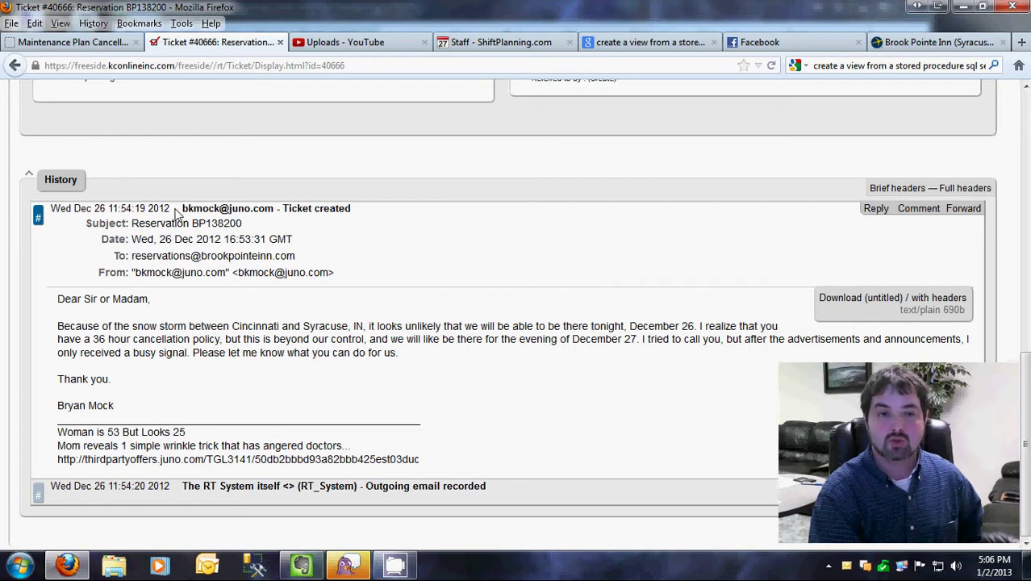
{"action": "left_click_drag", "start_coordinate": [188, 211], "coordinate": [265, 211]}
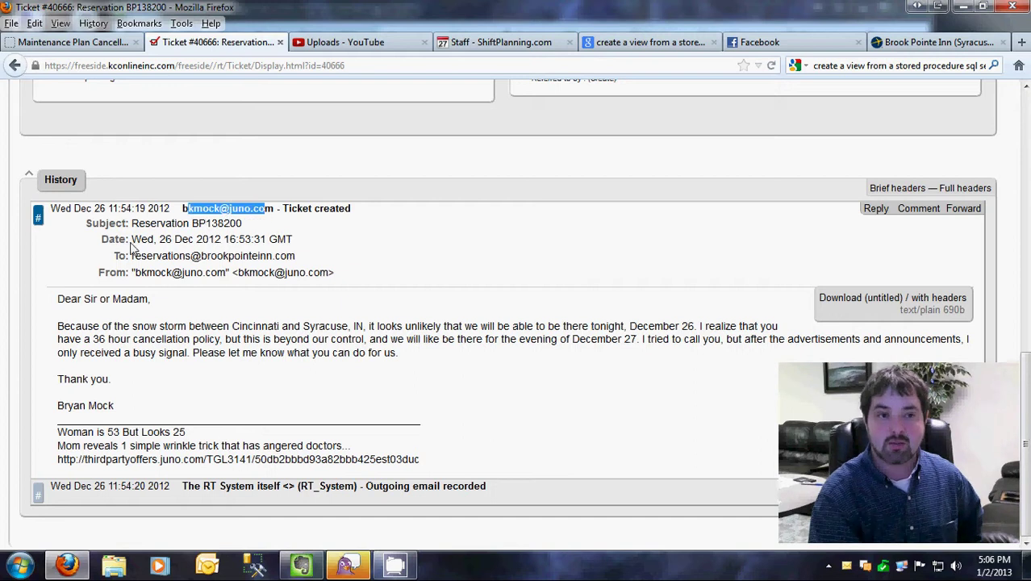
{"action": "left_click_drag", "start_coordinate": [134, 256], "coordinate": [304, 258]}
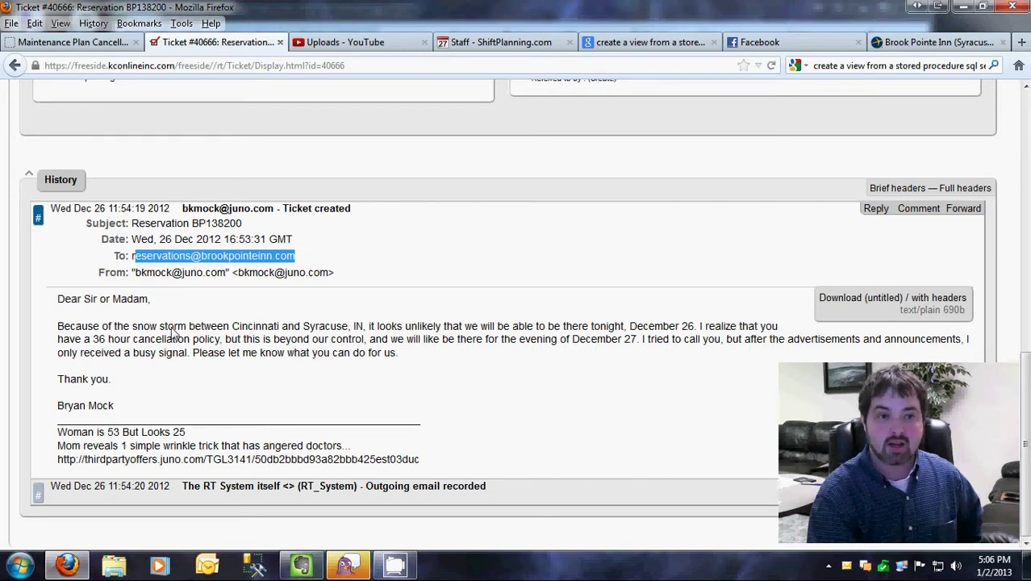
{"action": "left_click", "coordinate": [333, 342]}
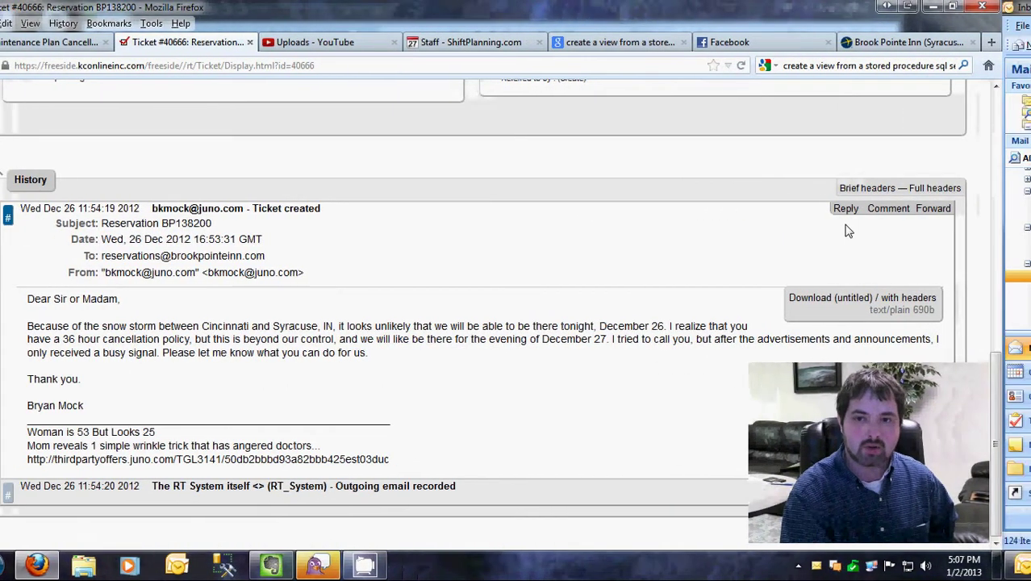
Start a reply to the guest's original message and insert three blank lines above the quoted text.
{"action": "left_click", "coordinate": [845, 208]}
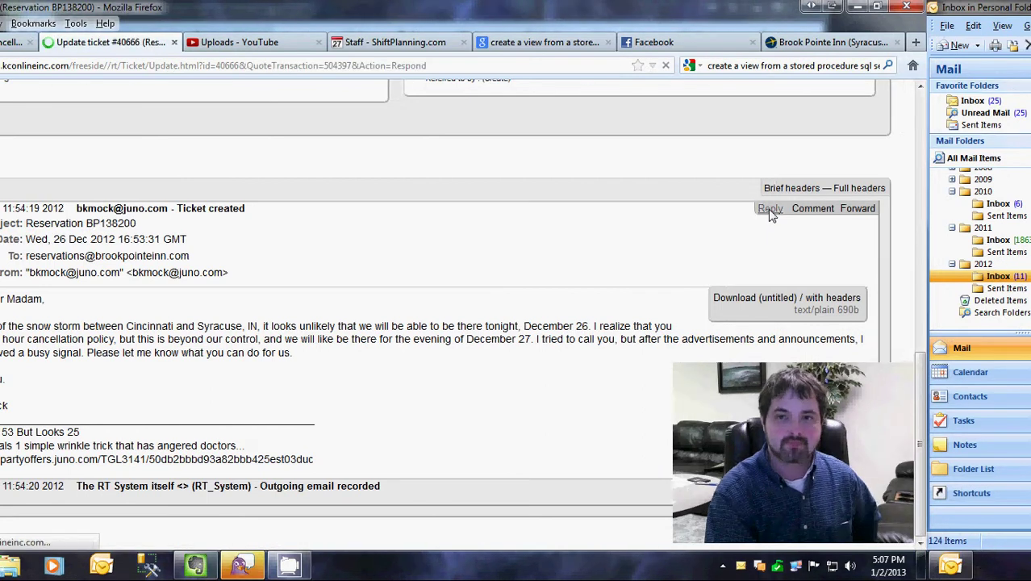
{"action": "scroll", "coordinate": [249, 277], "scroll_direction": "down", "scroll_amount": 4}
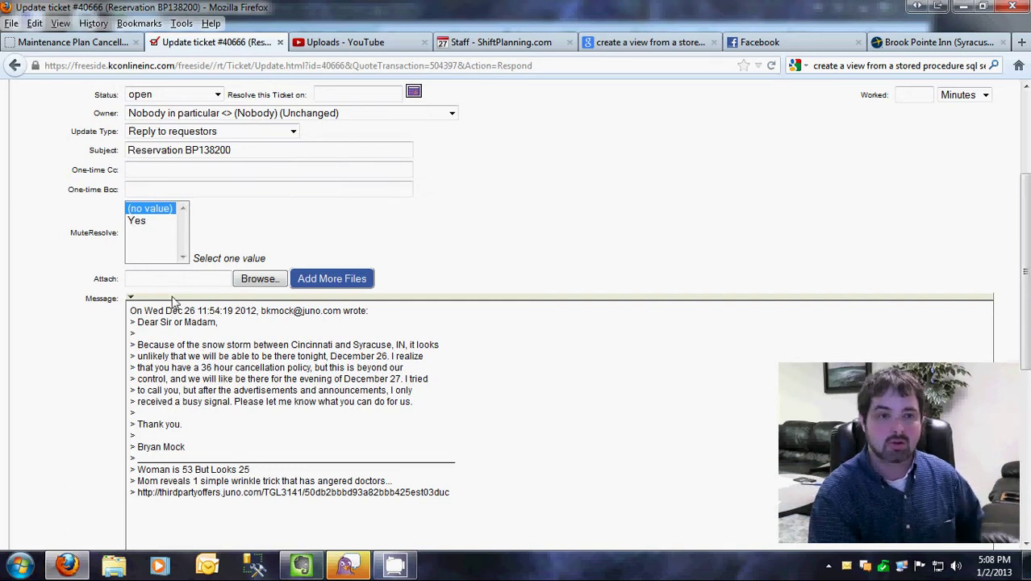
{"action": "left_click", "coordinate": [133, 315]}
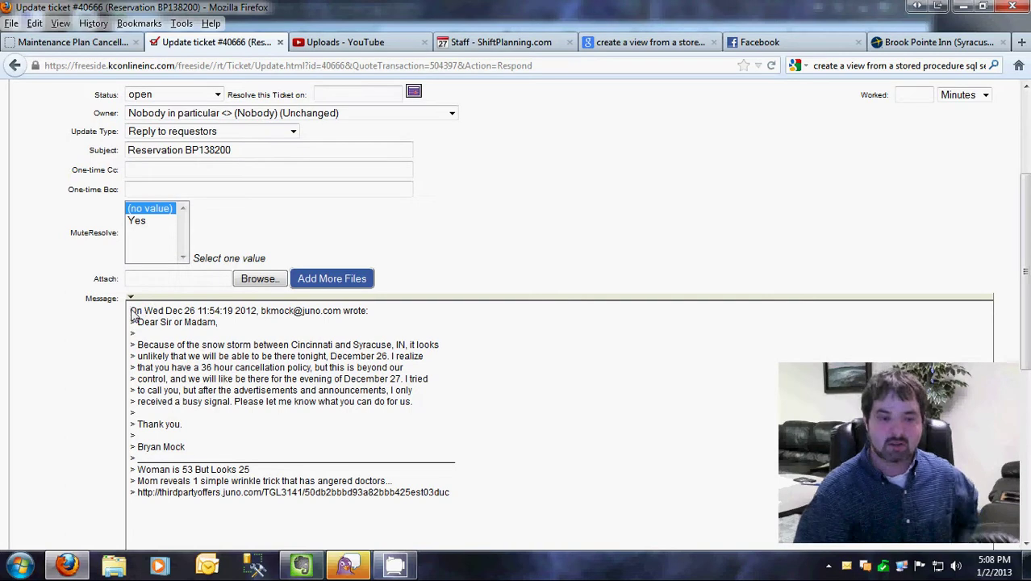
{"action": "key", "text": "Return"}
{"action": "key", "text": "Return"}
{"action": "key", "text": "Return"}
{"action": "key", "text": "Up"}
{"action": "key", "text": "Up"}
{"action": "key", "text": "Up"}
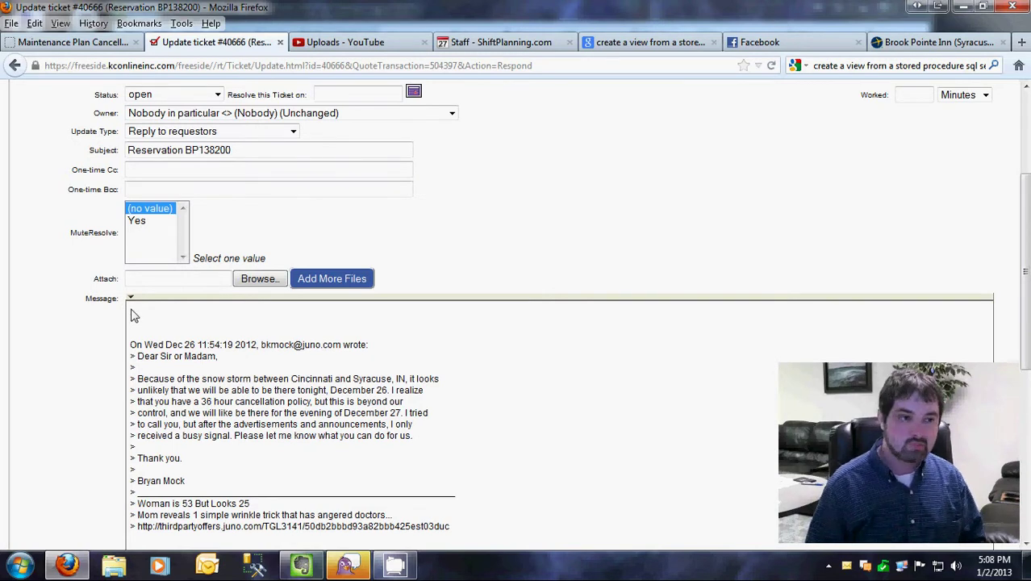
Begin the reply with the guest's first name, a blank line and "Thank you for your email. This has been taken care of.".
{"action": "type", "text": "Brayn-"}
{"action": "key", "text": "Return"}
{"action": "key", "text": "Return"}
{"action": "type", "text": "Thank you for your email.  This has been taken care of. "}
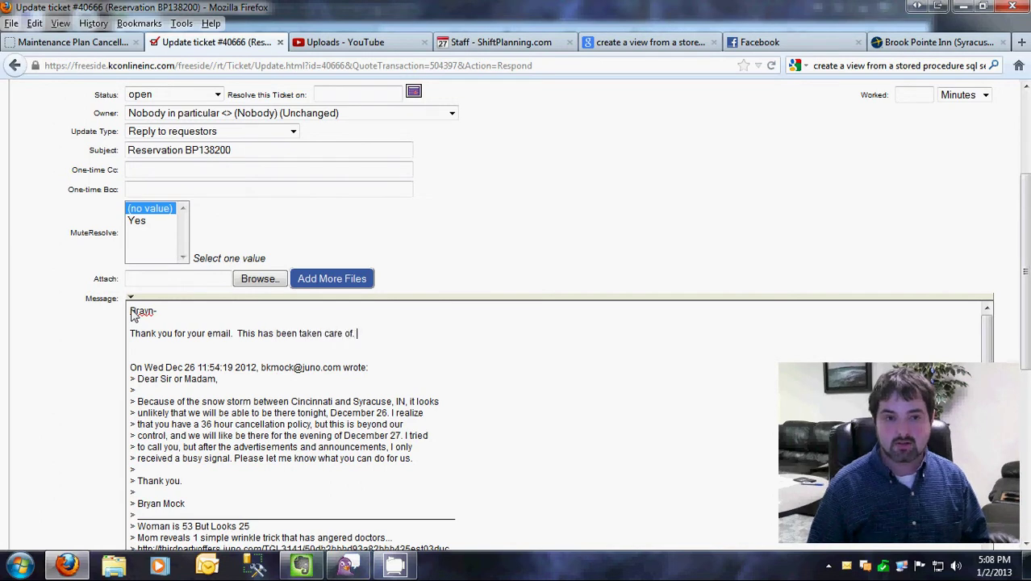
Continue the reply's body text with the sentence "We hope you stay with us again in the future.".
{"action": "type", "text": " We hope"}
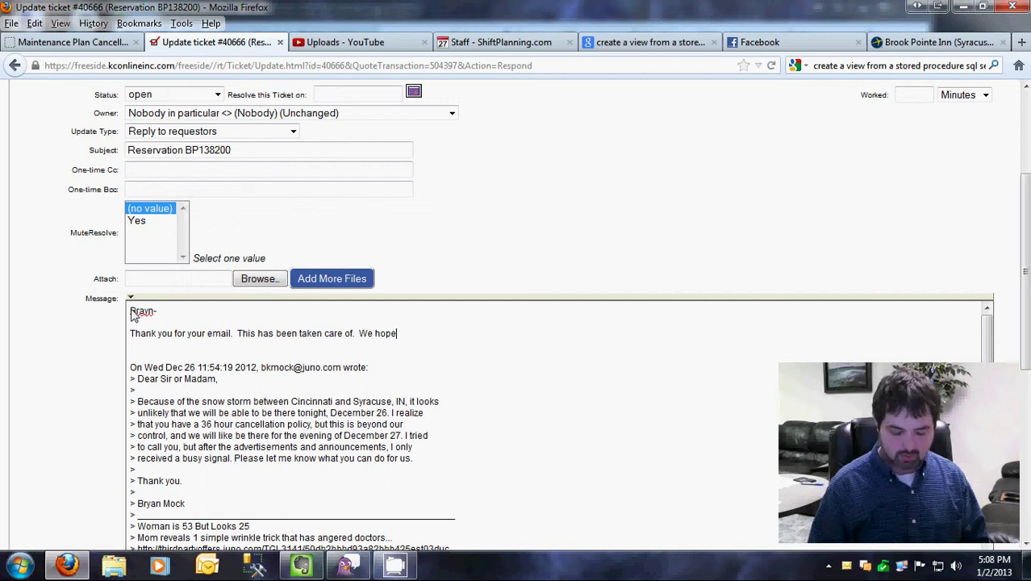
{"action": "type", "text": " yo"}
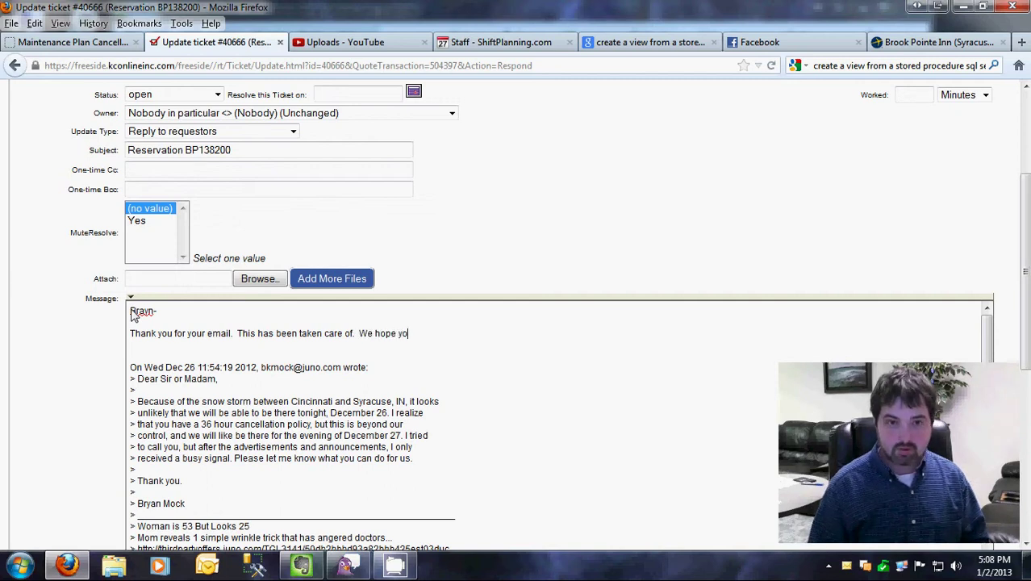
{"action": "type", "text": "u stay wit"}
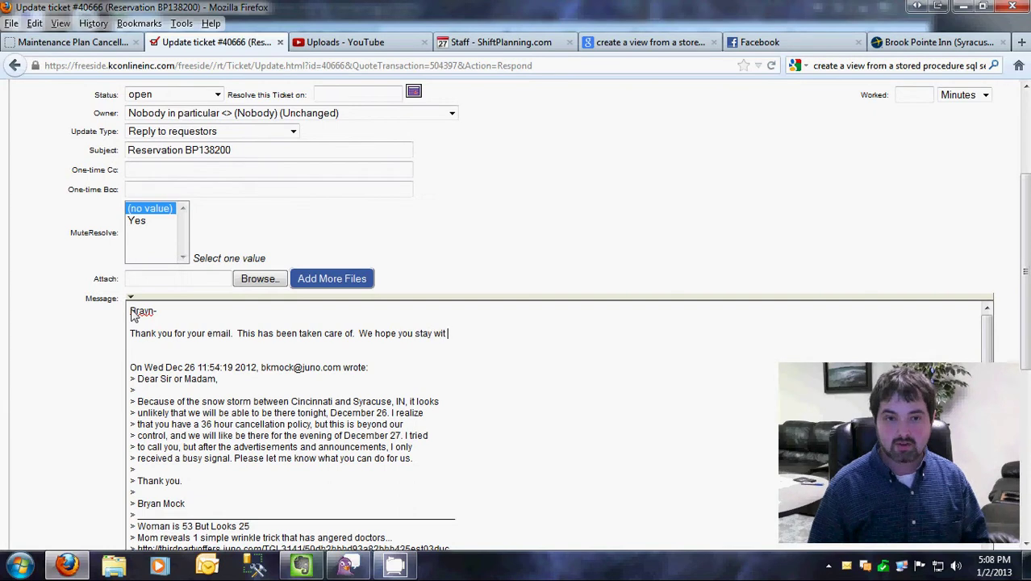
{"action": "type", "text": "h us again i"}
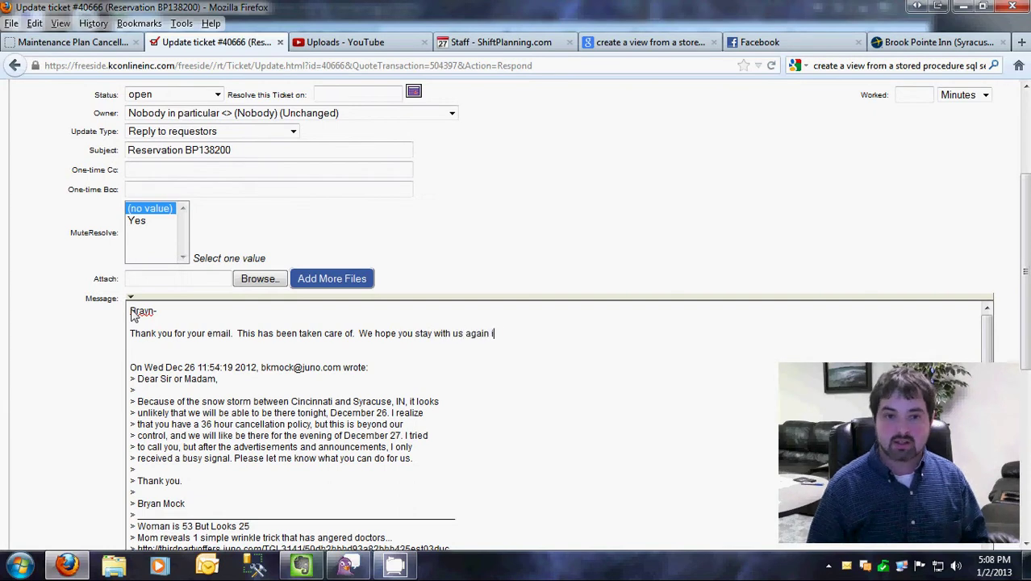
{"action": "type", "text": "n the future."}
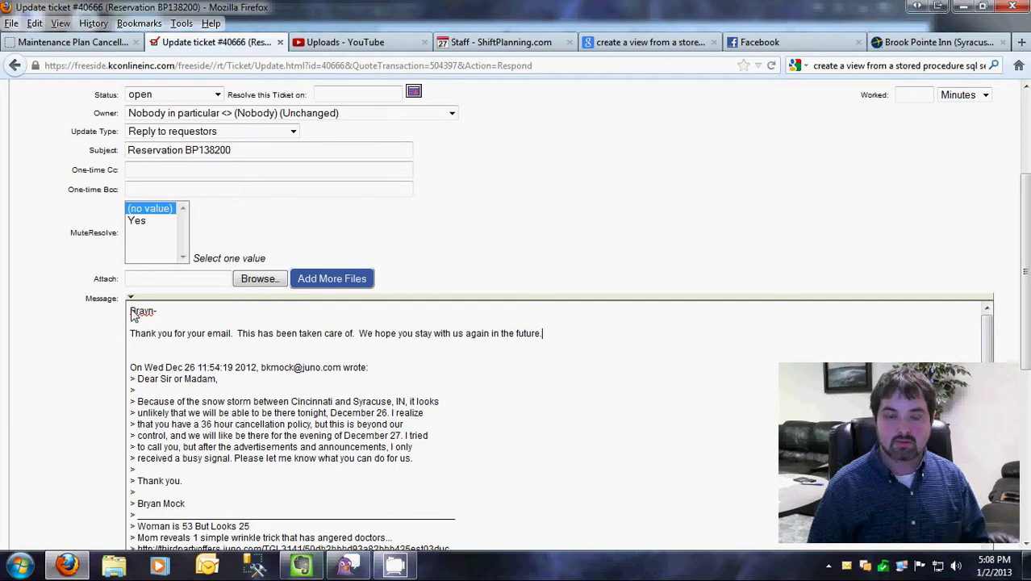
Finish the reply with "Happy New Year.", a blank line and the sender's first name as signature.
{"action": "type", "text": "  Happy New"}
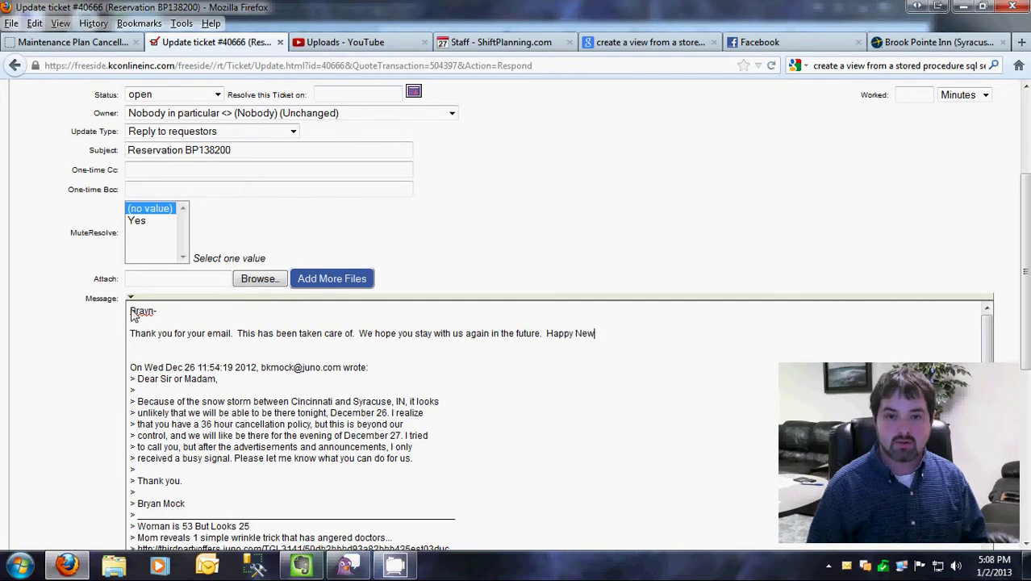
{"action": "type", "text": " Year."}
{"action": "key", "text": "Return"}
{"action": "key", "text": "Return"}
{"action": "type", "text": "Ben"}
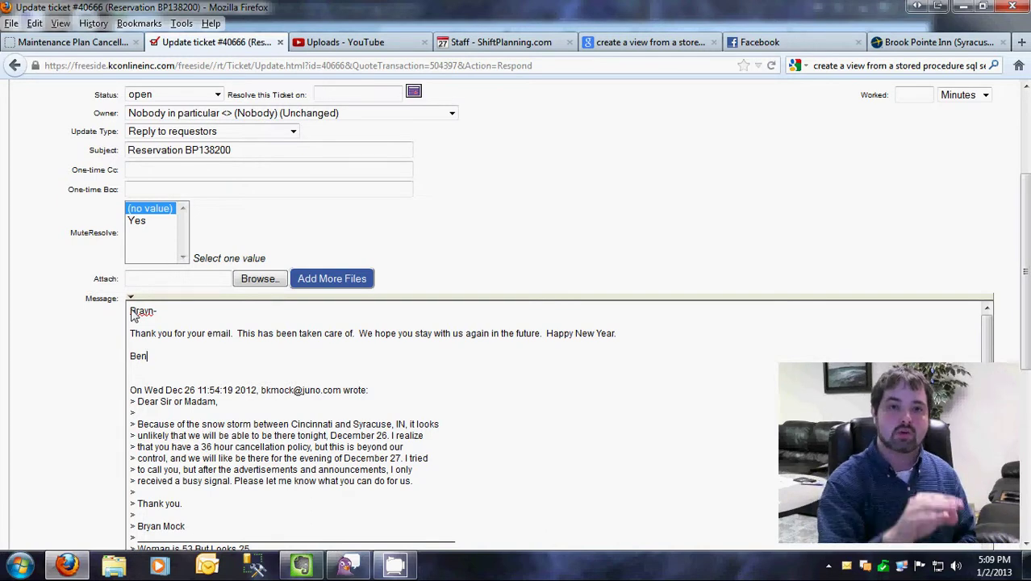
Set the ticket's status to resolved and its update type to Comments (Not sent to requestors).
{"action": "left_click", "coordinate": [146, 98]}
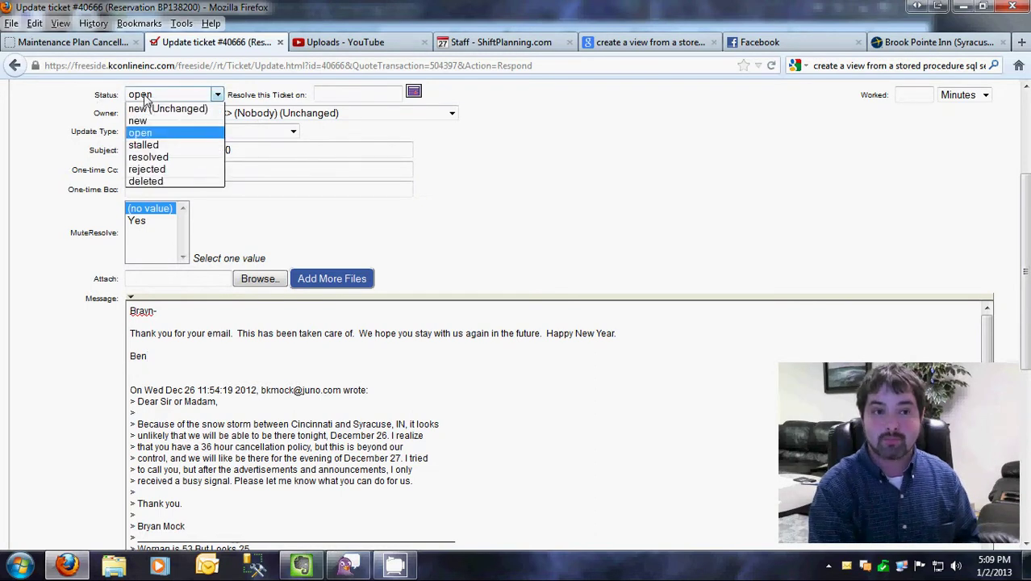
{"action": "left_click", "coordinate": [148, 158]}
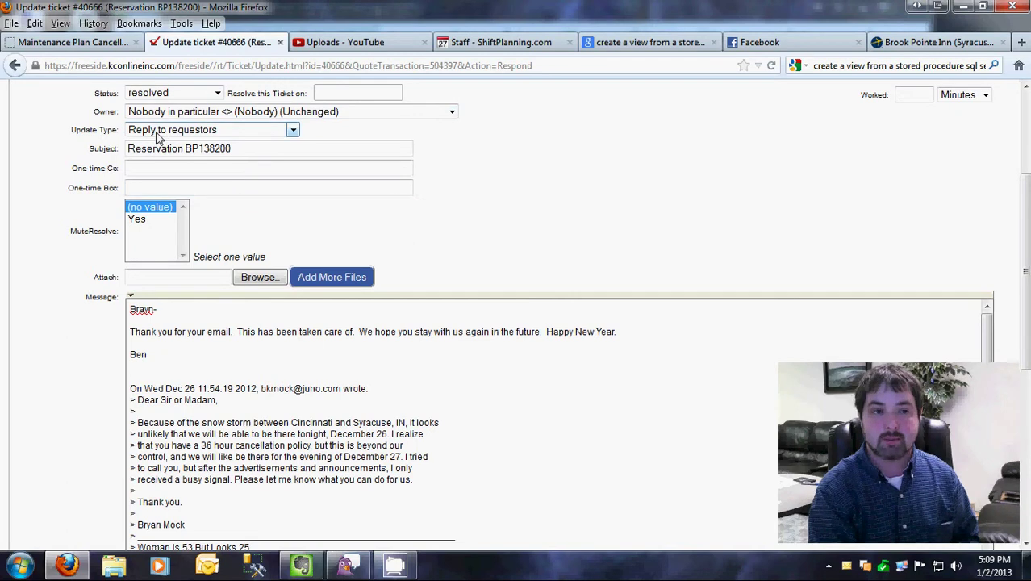
{"action": "left_click", "coordinate": [155, 135]}
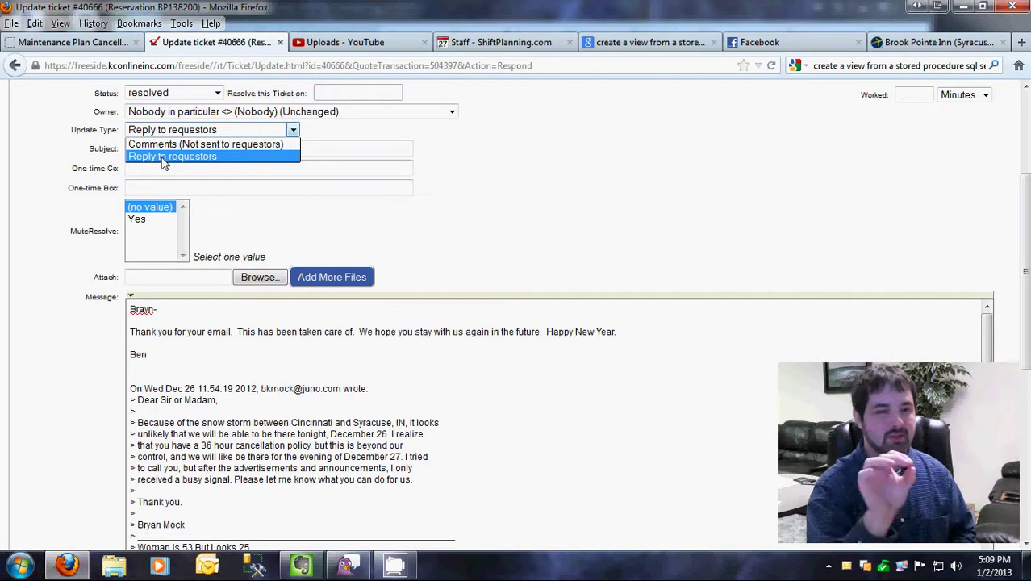
{"action": "left_click", "coordinate": [164, 156]}
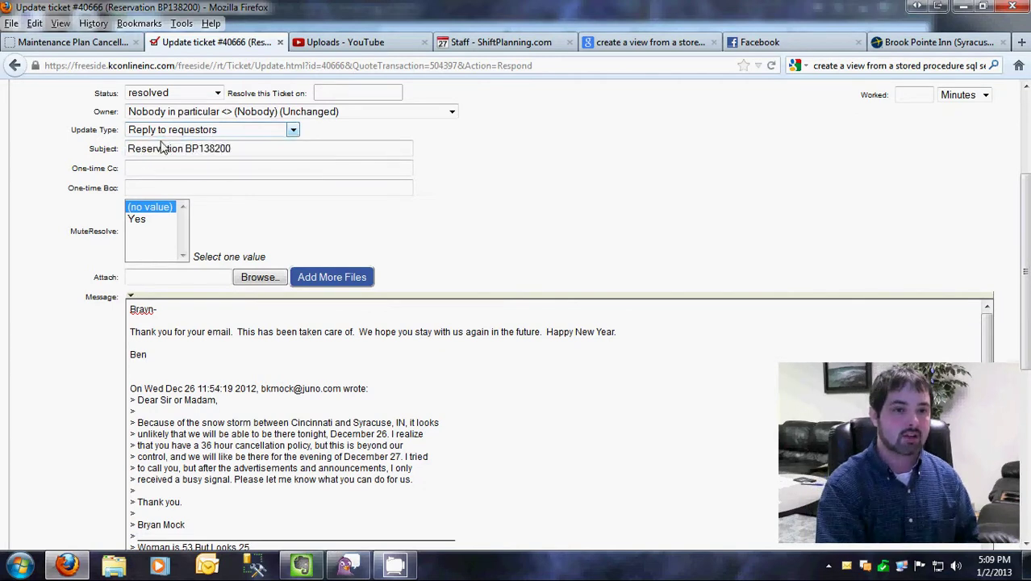
{"action": "key", "text": "Up"}
Correct the misspelled first name of the guest in the reply's greeting.
{"action": "left_click", "coordinate": [151, 313]}
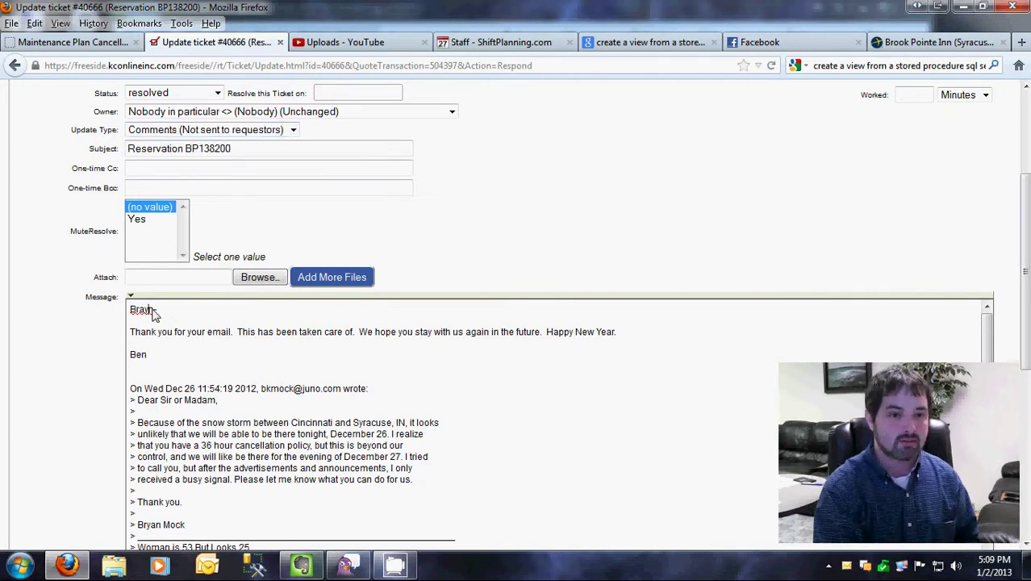
{"action": "key", "text": "BackSpace"}
{"action": "key", "text": "BackSpace"}
{"action": "type", "text": "yan"}
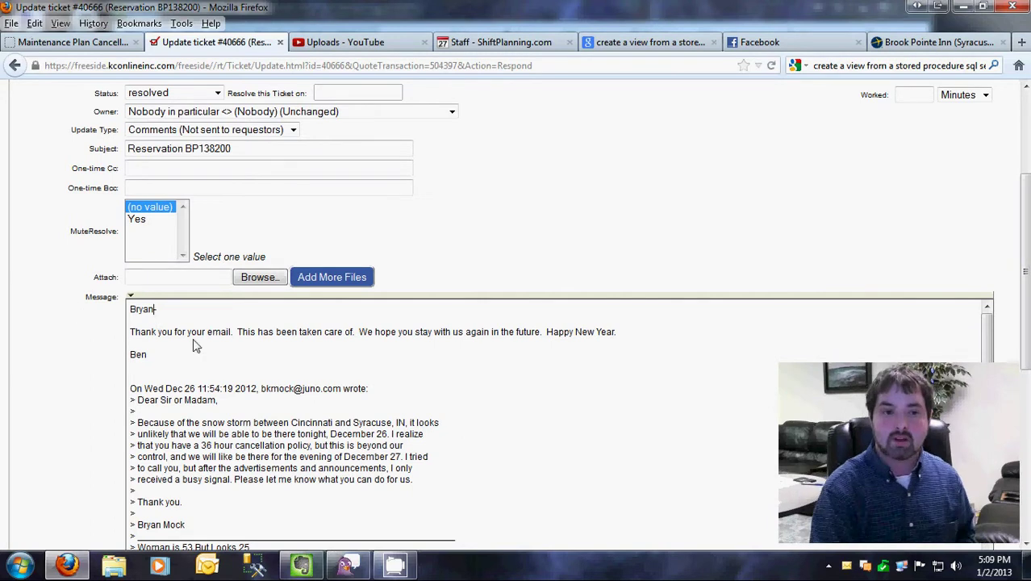
Record 5 minutes as the time worked on the ticket and submit the ticket update.
{"action": "scroll", "coordinate": [581, 236], "scroll_direction": "down", "scroll_amount": 8}
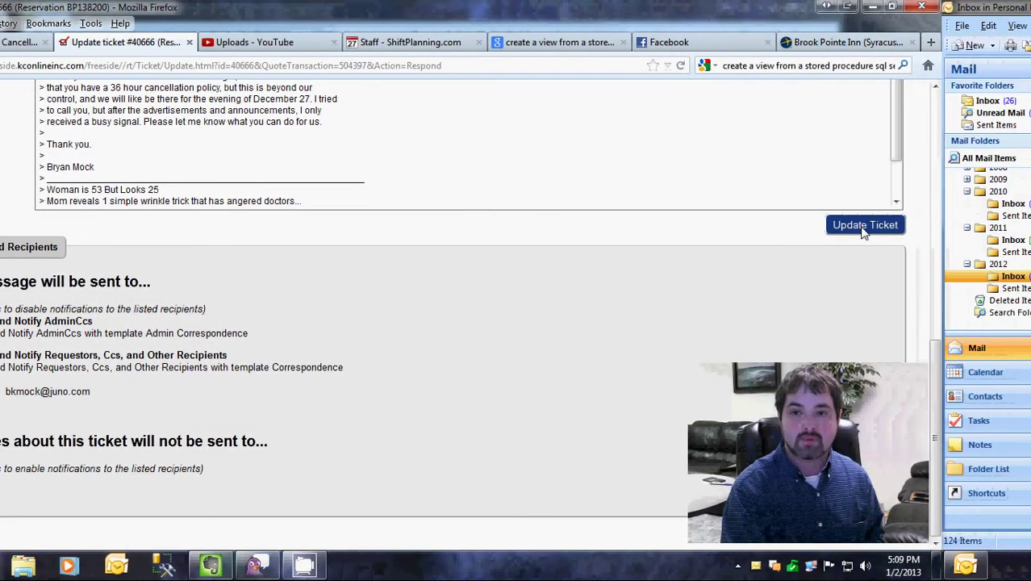
{"action": "scroll", "coordinate": [45, 234], "scroll_direction": "up", "scroll_amount": 4}
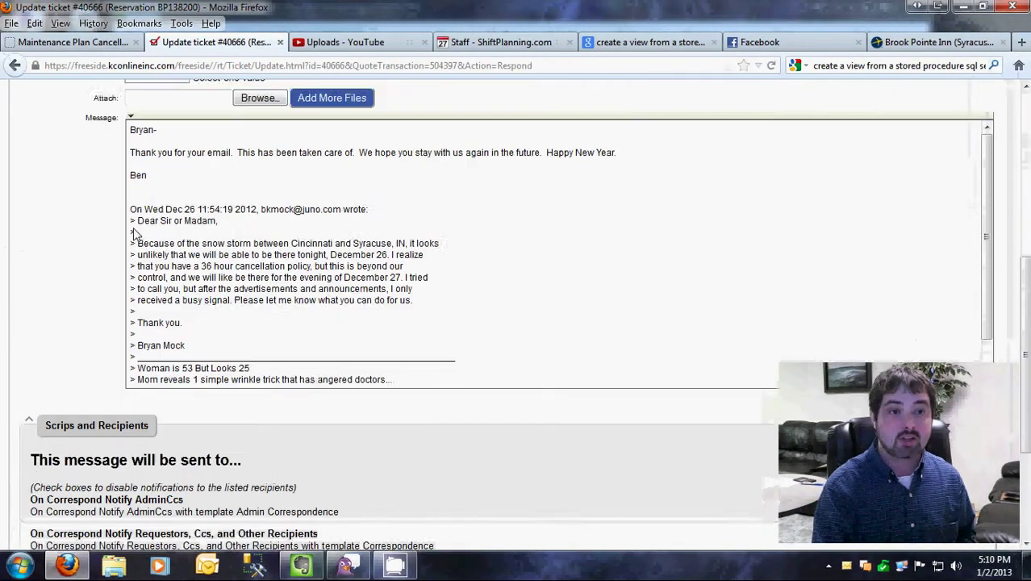
{"action": "scroll", "coordinate": [135, 234], "scroll_direction": "up", "scroll_amount": 3}
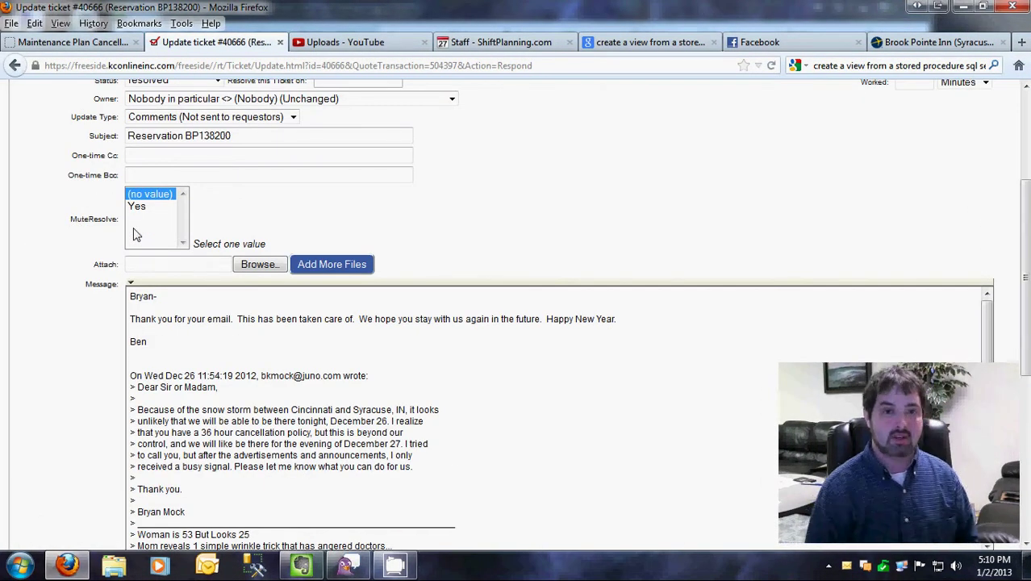
{"action": "scroll", "coordinate": [135, 234], "scroll_direction": "up", "scroll_amount": 2}
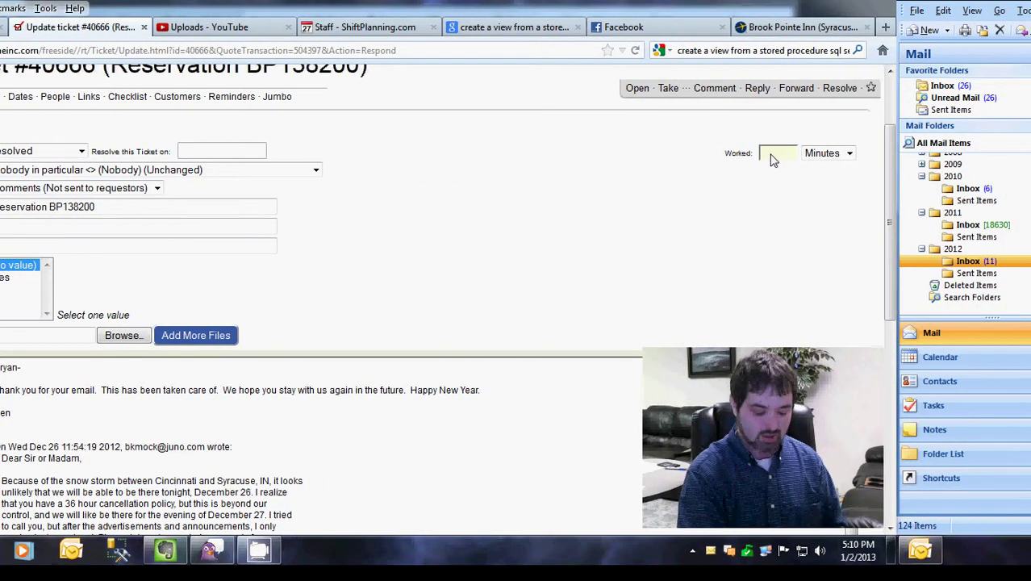
{"action": "type", "text": "5"}
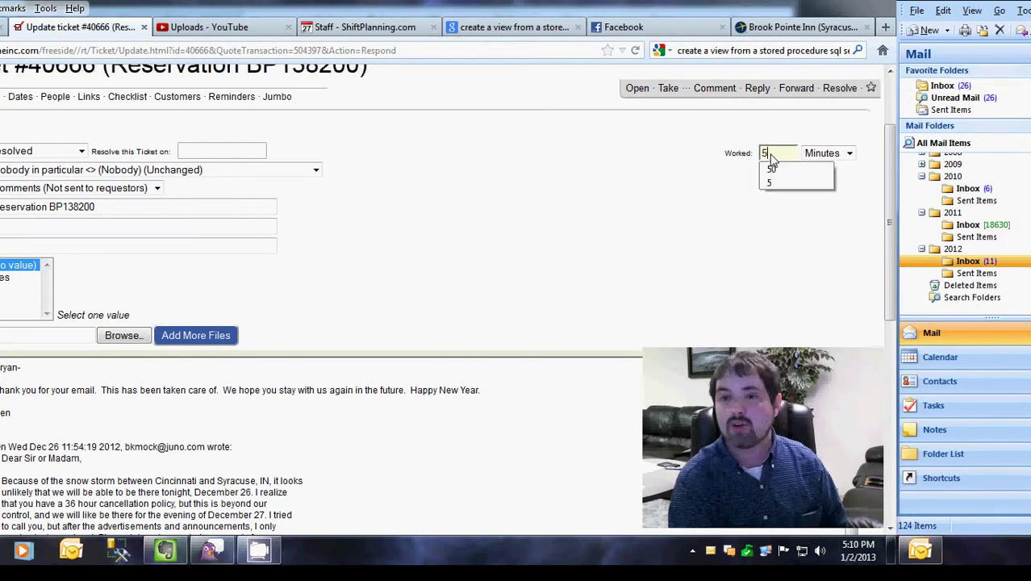
{"action": "left_click", "coordinate": [513, 177]}
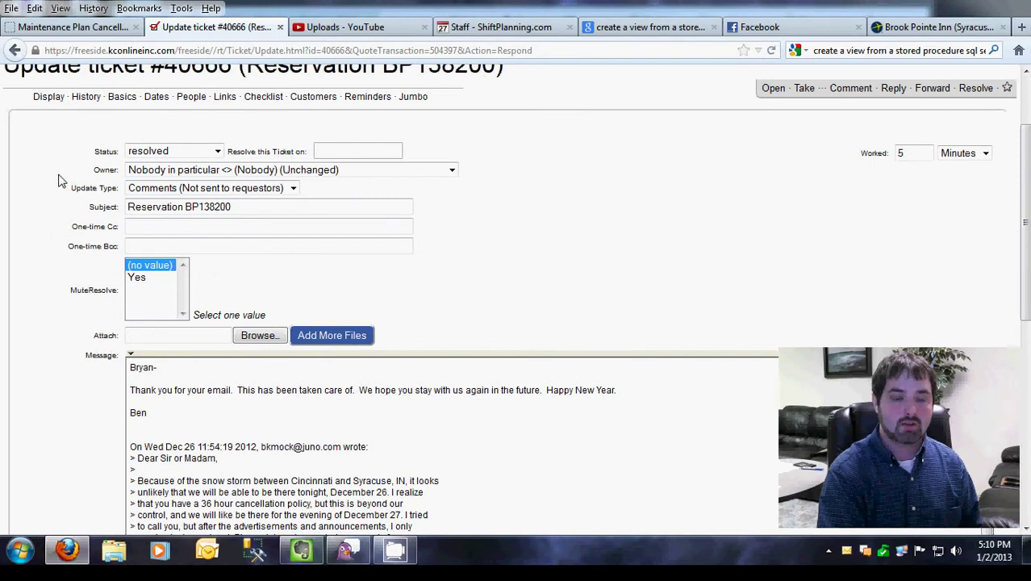
{"action": "scroll", "coordinate": [62, 178], "scroll_direction": "down", "scroll_amount": 5}
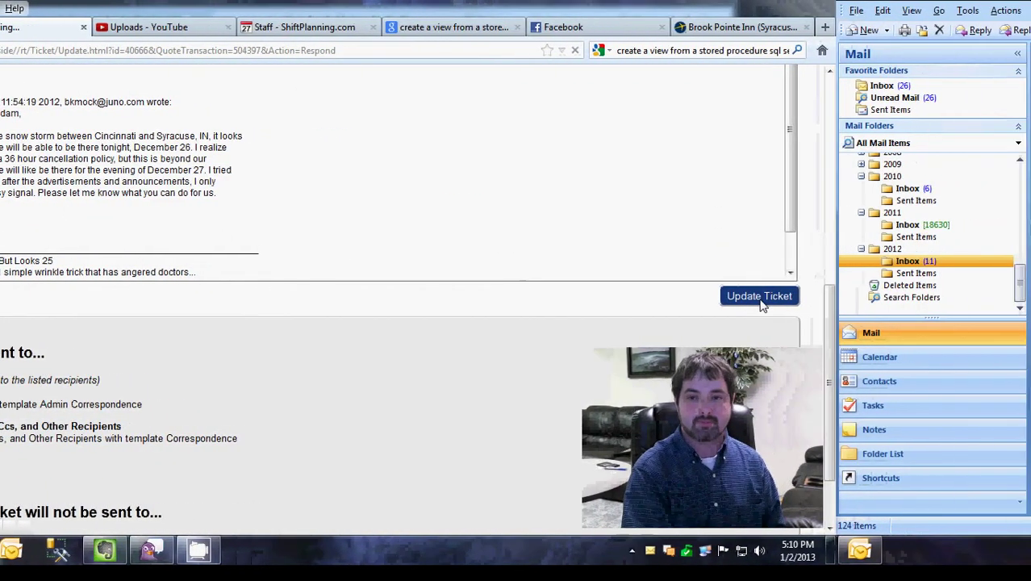
{"action": "left_click", "coordinate": [762, 300]}
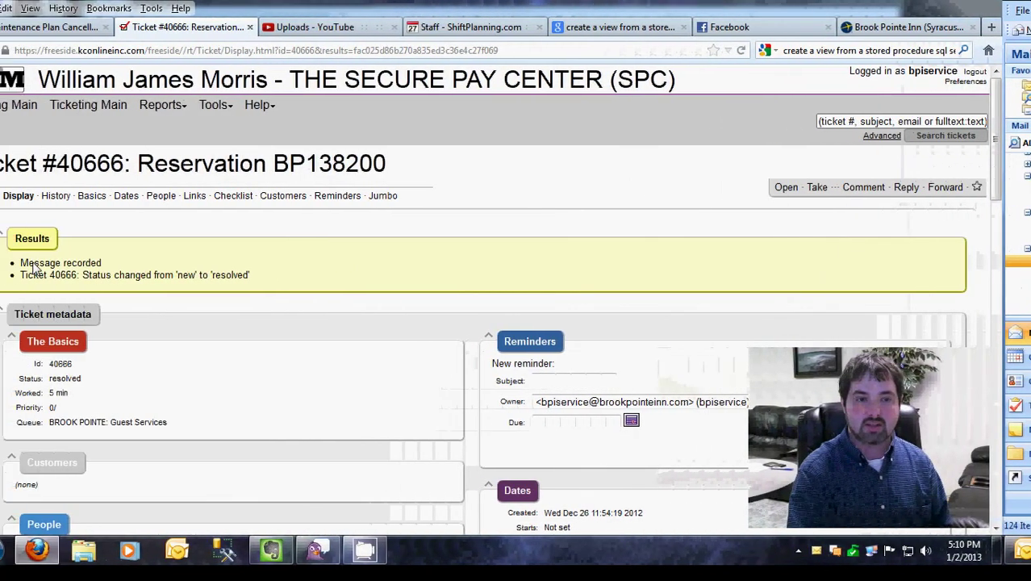
Check the update's results and the ticket's basics, people and dates.
{"action": "left_click_drag", "start_coordinate": [29, 263], "coordinate": [102, 263]}
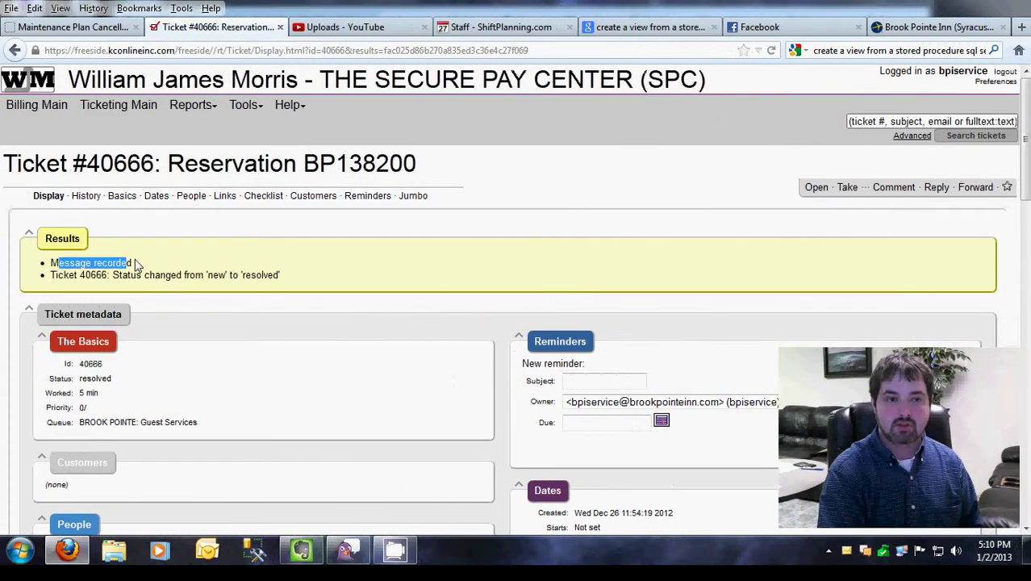
{"action": "double_click", "coordinate": [94, 276]}
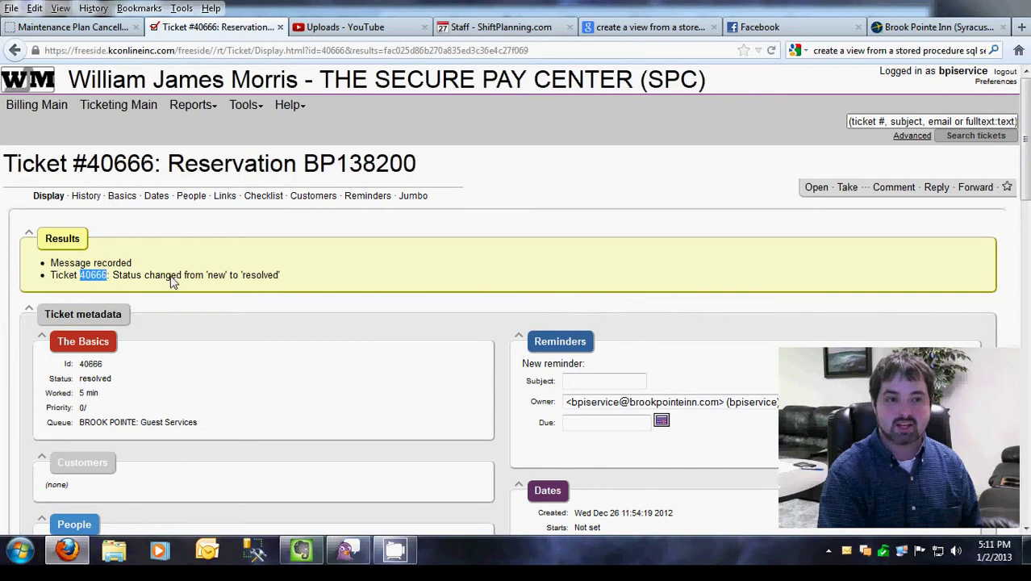
{"action": "left_click", "coordinate": [269, 282]}
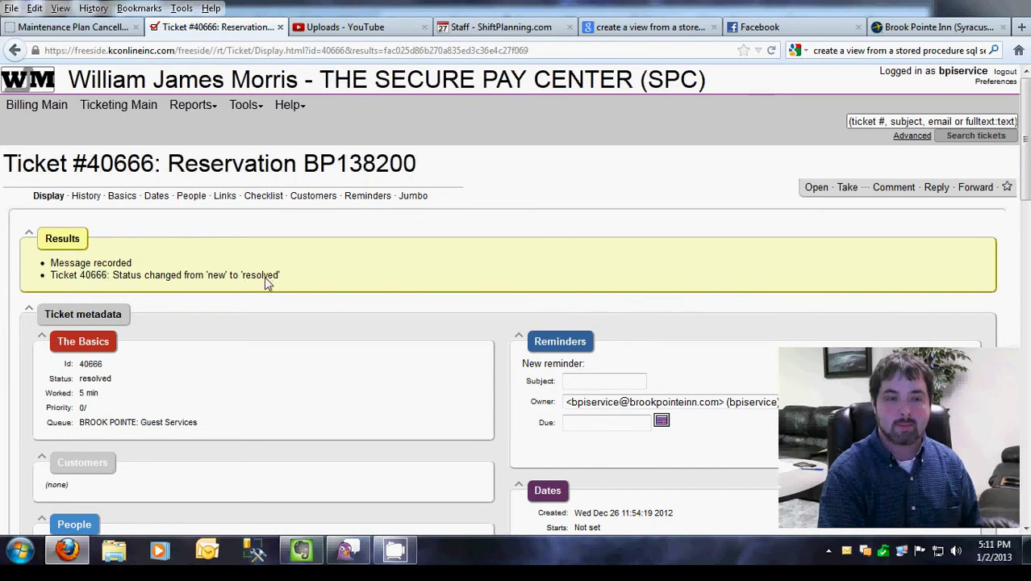
{"action": "scroll", "coordinate": [269, 282], "scroll_direction": "down", "scroll_amount": 5}
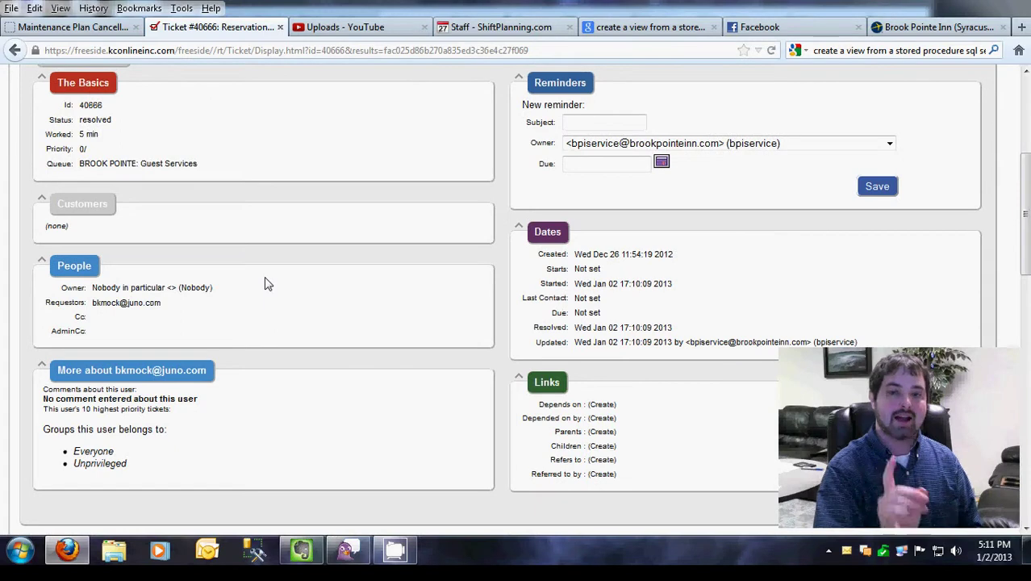
Examine the ticket's history, covering the guest's original message, the recorded response, the status change and the outgoing email entry.
{"action": "scroll", "coordinate": [283, 282], "scroll_direction": "down", "scroll_amount": 10}
{"action": "scroll", "coordinate": [281, 278], "scroll_direction": "up", "scroll_amount": 4}
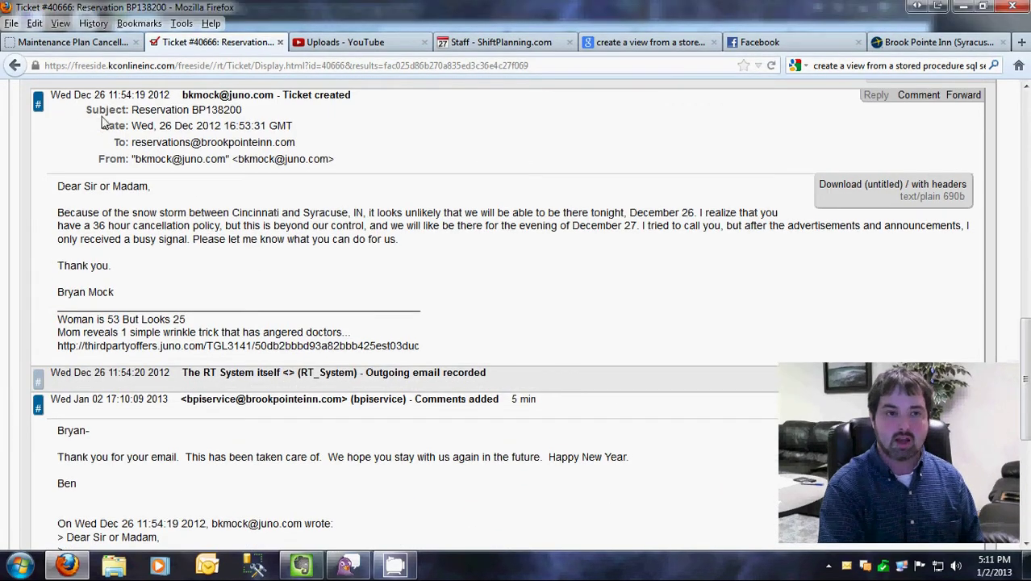
{"action": "left_click_drag", "start_coordinate": [58, 96], "coordinate": [457, 320]}
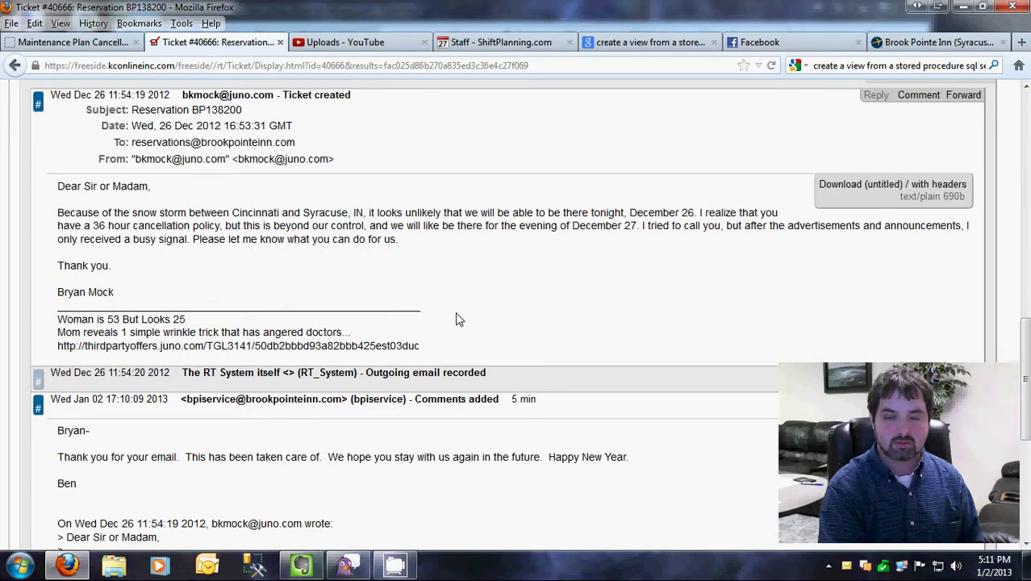
{"action": "scroll", "coordinate": [456, 319], "scroll_direction": "down", "scroll_amount": 4}
{"action": "left_click_drag", "start_coordinate": [63, 260], "coordinate": [314, 317]}
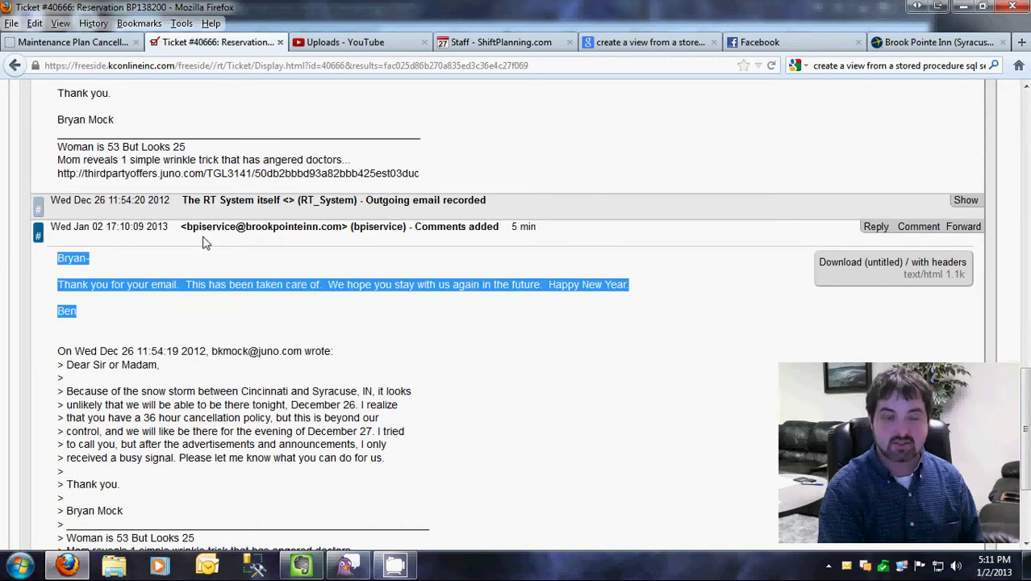
{"action": "scroll", "coordinate": [219, 242], "scroll_direction": "down", "scroll_amount": 4}
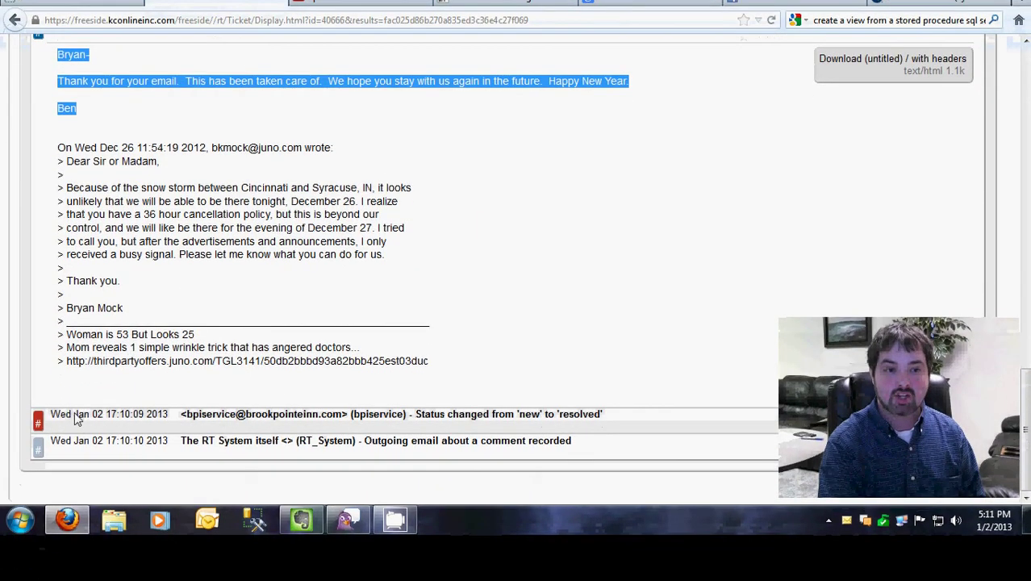
{"action": "left_click_drag", "start_coordinate": [74, 417], "coordinate": [165, 418]}
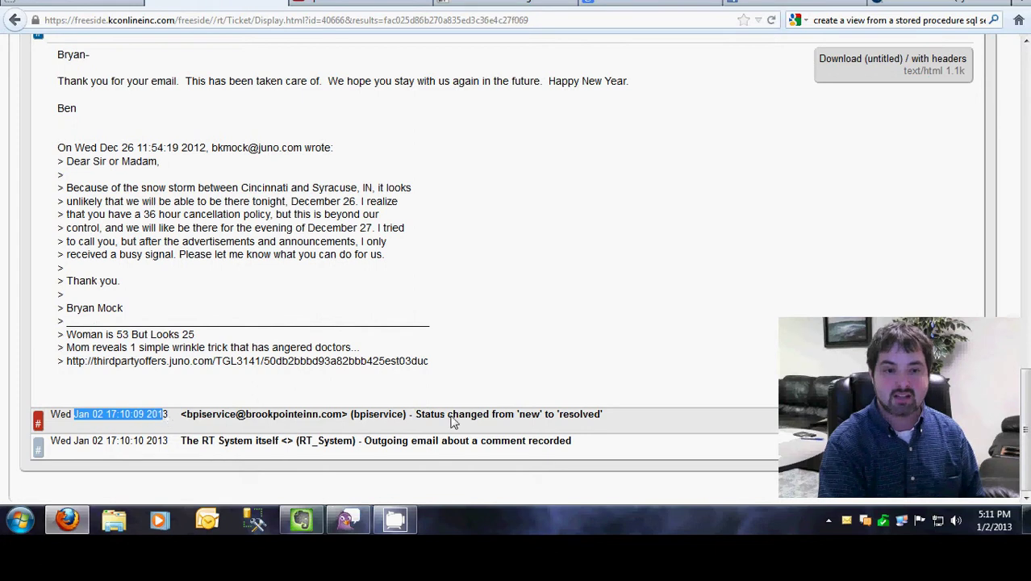
{"action": "left_click_drag", "start_coordinate": [519, 418], "coordinate": [611, 423]}
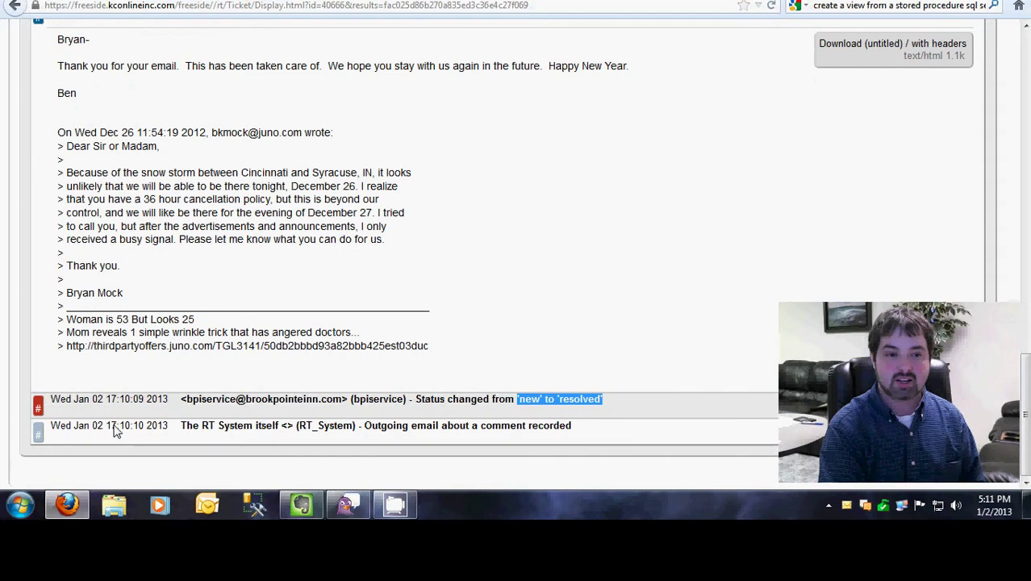
{"action": "left_click_drag", "start_coordinate": [106, 440], "coordinate": [567, 430]}
{"action": "left_click", "coordinate": [355, 433]}
{"action": "left_click", "coordinate": [573, 434]}
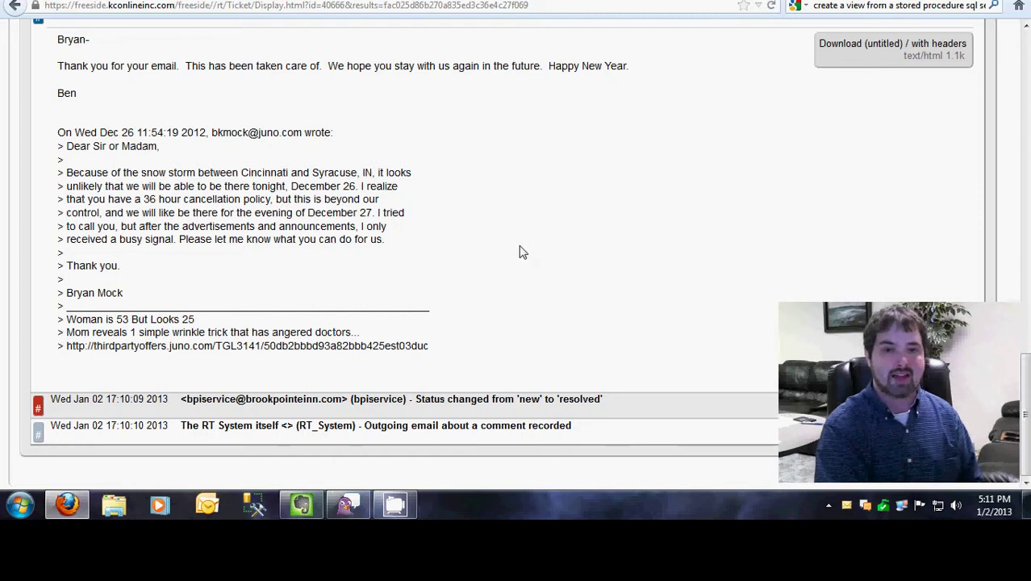
Compare the guest's message with the recorded response again and recheck the ticket's status and time worked.
{"action": "scroll", "coordinate": [520, 250], "scroll_direction": "up", "scroll_amount": 10}
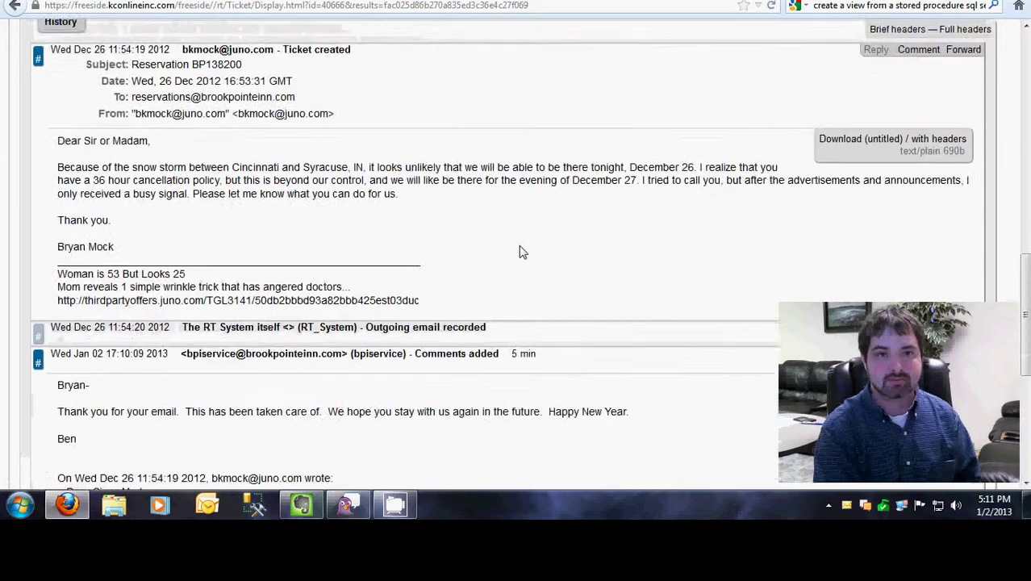
{"action": "scroll", "coordinate": [421, 271], "scroll_direction": "down", "scroll_amount": 4}
{"action": "scroll", "coordinate": [115, 238], "scroll_direction": "down", "scroll_amount": 3}
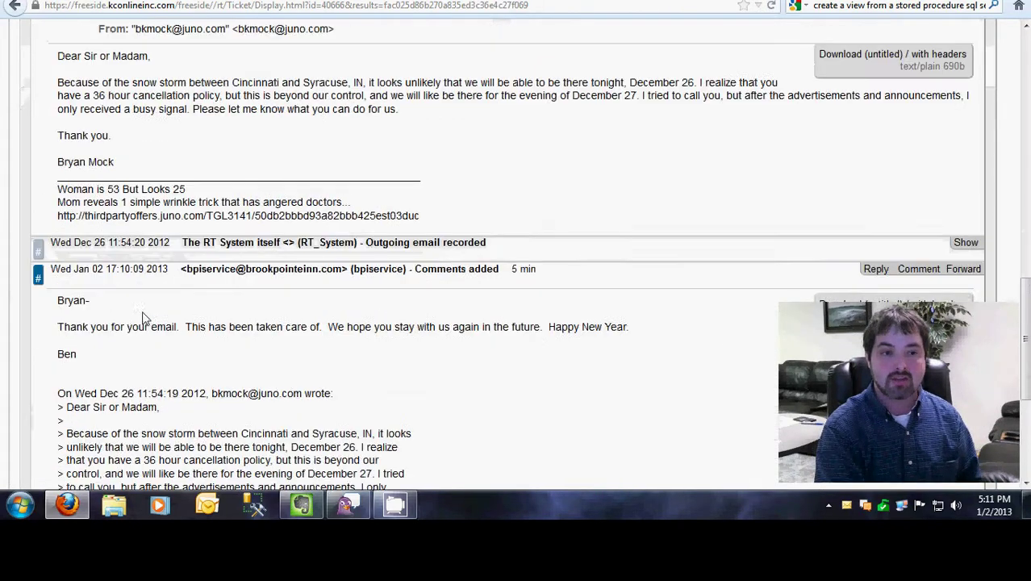
{"action": "scroll", "coordinate": [223, 341], "scroll_direction": "up", "scroll_amount": 4}
{"action": "scroll", "coordinate": [246, 338], "scroll_direction": "up", "scroll_amount": 5}
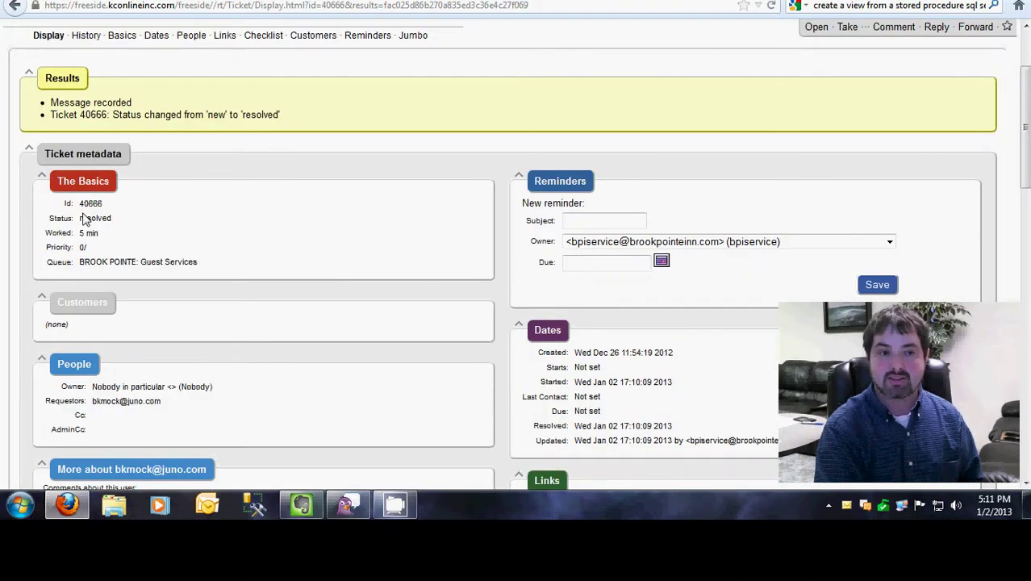
Recheck the resolved ticket's status and return to the ticketing overview to open the BROOK POINTE: Guest Services queue.
{"action": "left_click_drag", "start_coordinate": [80, 220], "coordinate": [119, 219]}
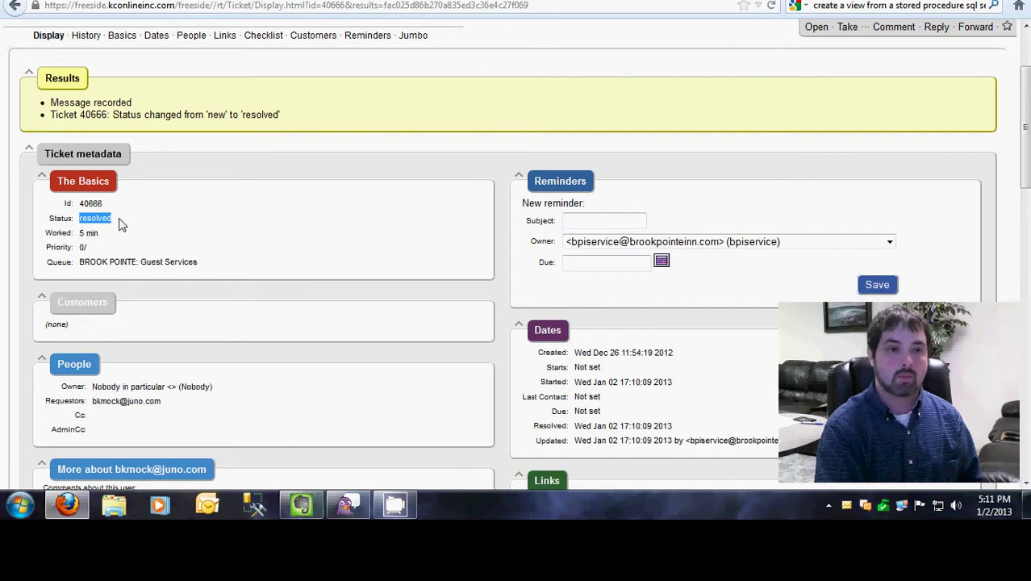
{"action": "scroll", "coordinate": [119, 224], "scroll_direction": "up", "scroll_amount": 3}
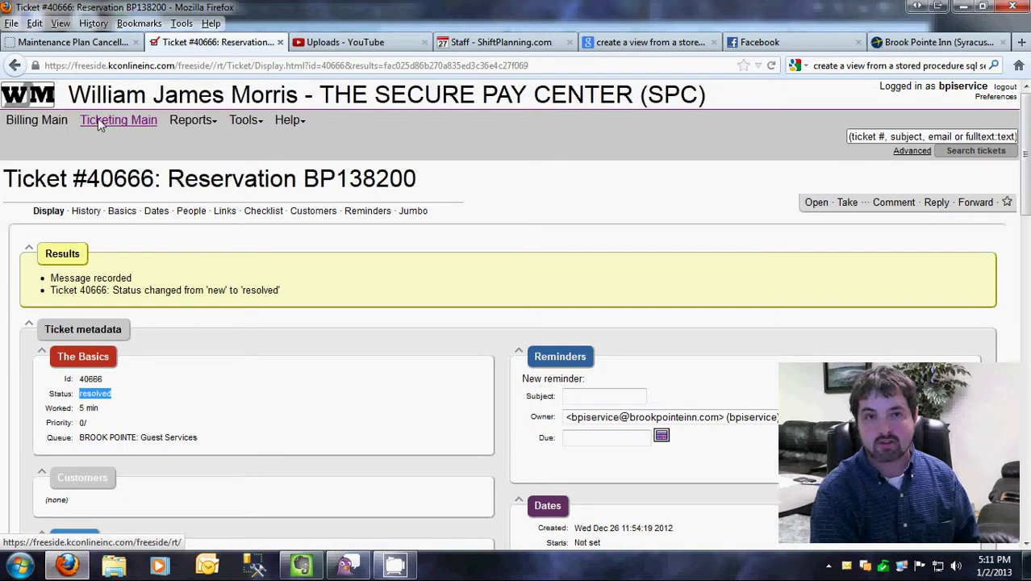
{"action": "left_click", "coordinate": [98, 117]}
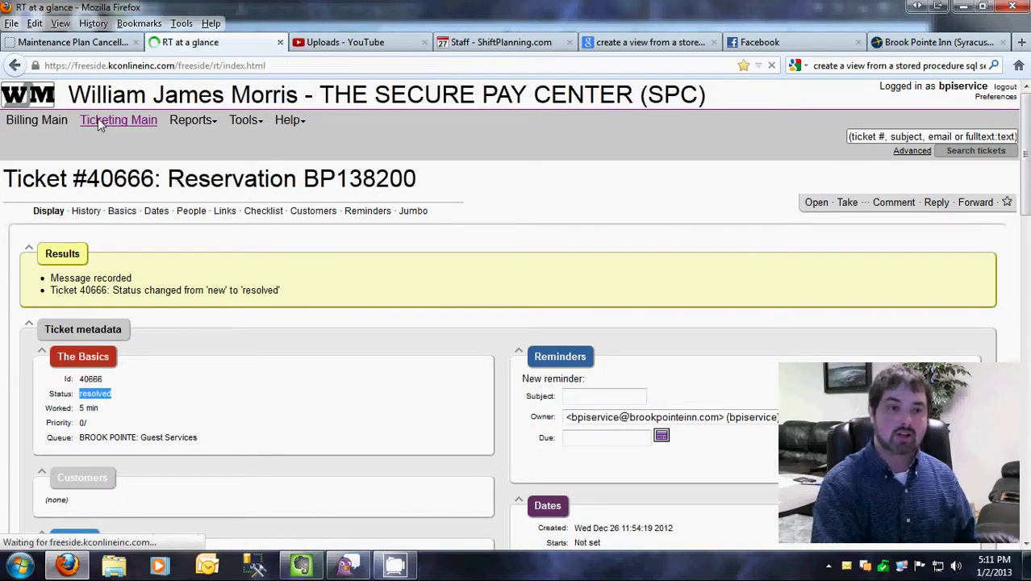
{"action": "scroll", "coordinate": [432, 202], "scroll_direction": "down", "scroll_amount": 3}
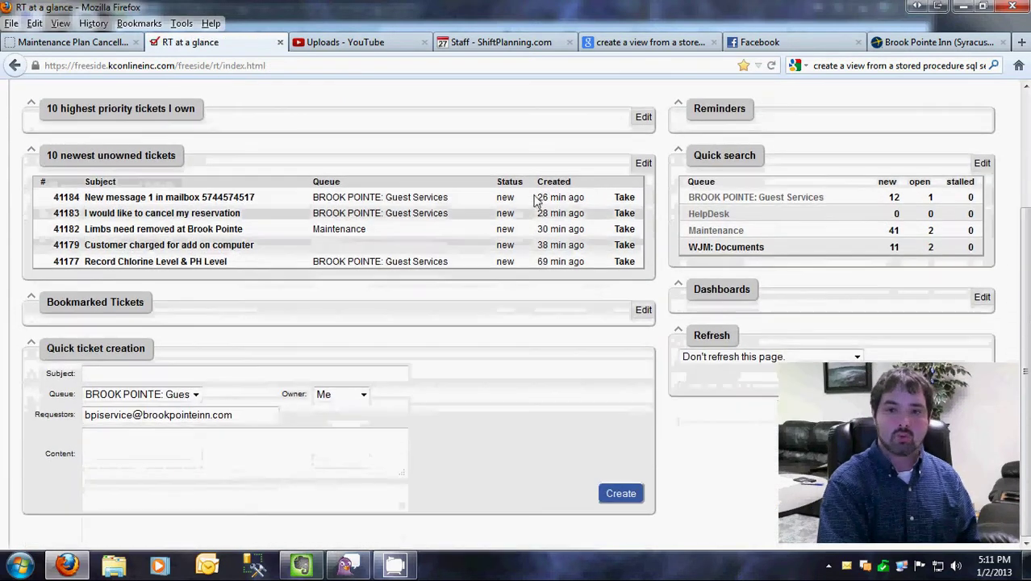
{"action": "left_click", "coordinate": [768, 198]}
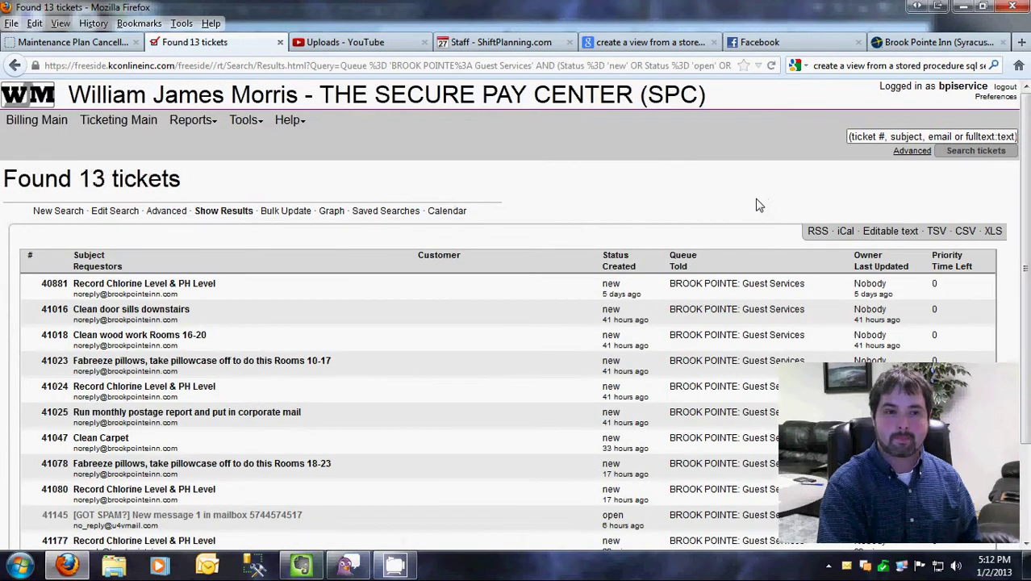
Review the Guest Services ticket list, checking the number of tickets found and the status and age of the voicemail tickets.
{"action": "scroll", "coordinate": [758, 205], "scroll_direction": "down", "scroll_amount": 2}
{"action": "double_click", "coordinate": [103, 95]}
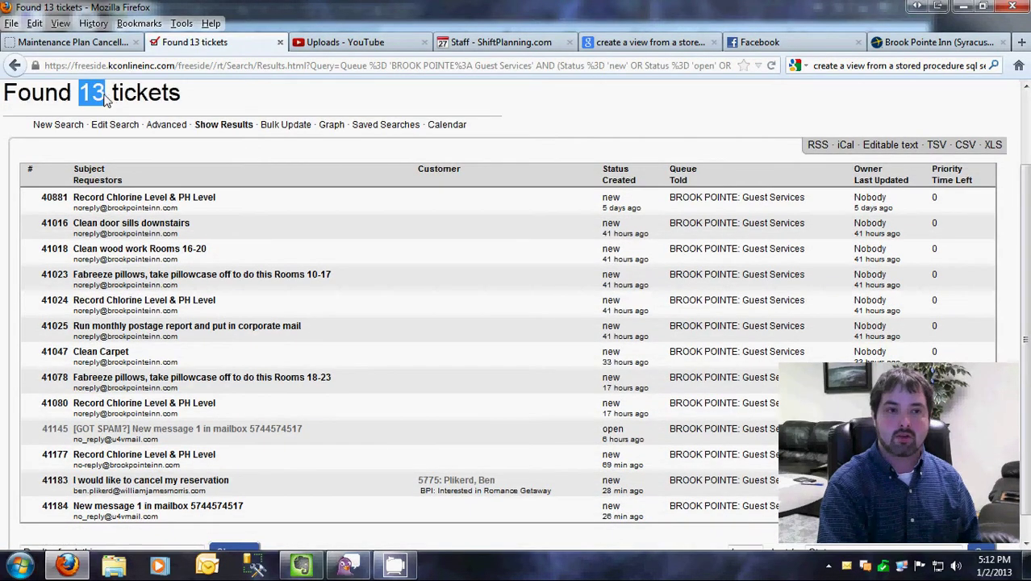
{"action": "scroll", "coordinate": [234, 128], "scroll_direction": "up", "scroll_amount": 2}
{"action": "mouse_move", "coordinate": [245, 127]}
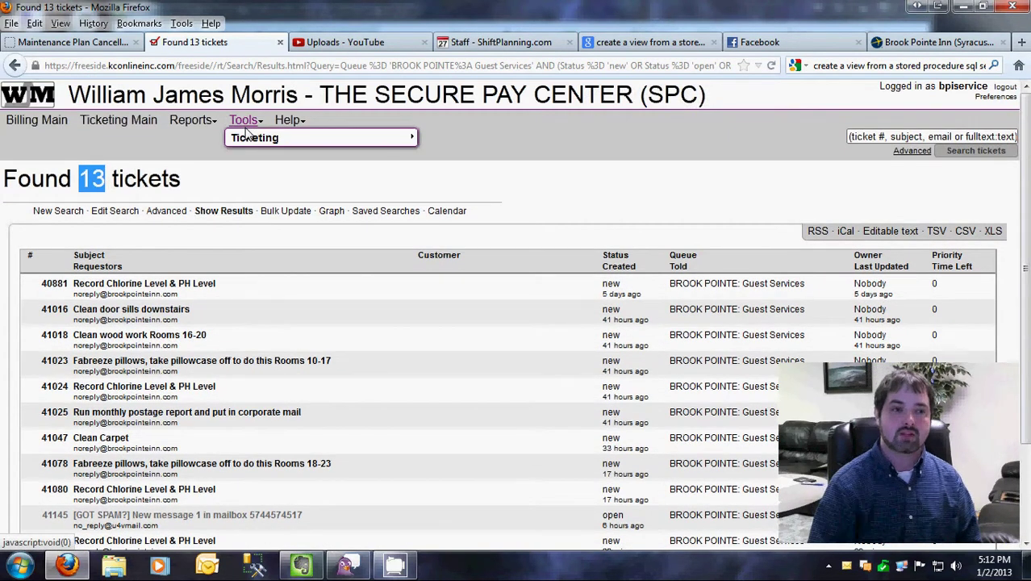
{"action": "scroll", "coordinate": [333, 262], "scroll_direction": "down", "scroll_amount": 3}
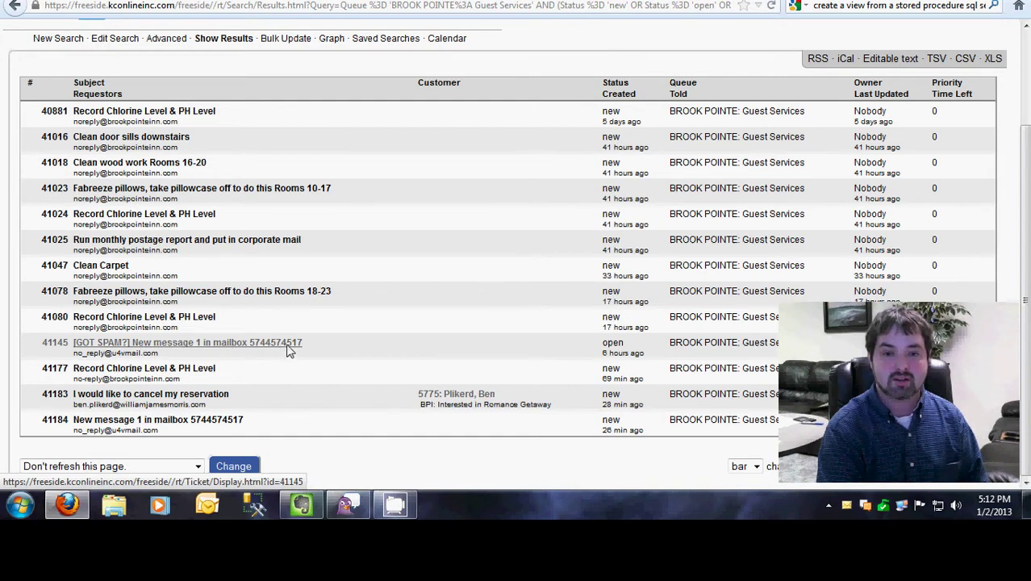
{"action": "left_click_drag", "start_coordinate": [609, 357], "coordinate": [591, 361]}
{"action": "left_click_drag", "start_coordinate": [604, 436], "coordinate": [614, 437]}
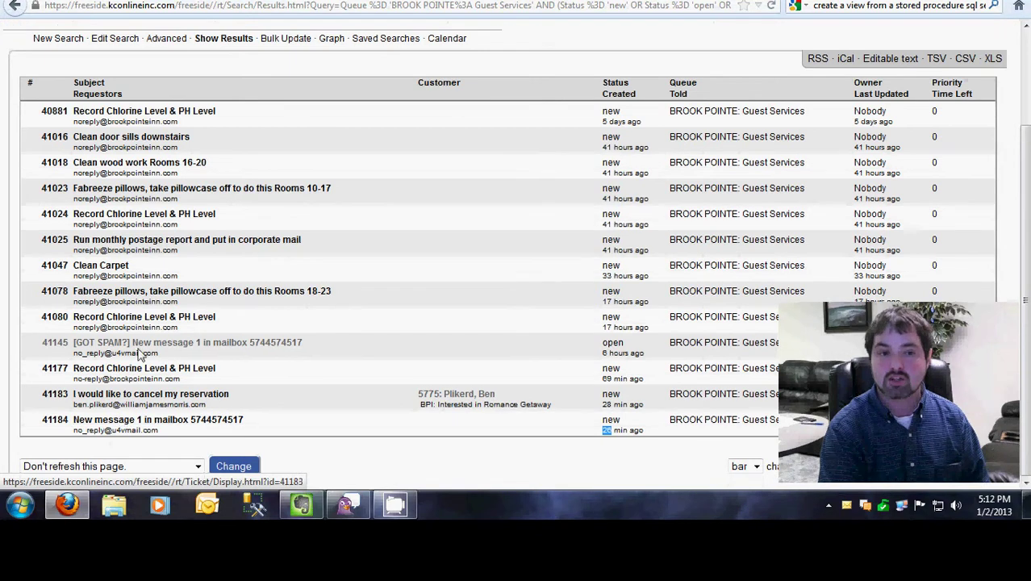
Open the "[GOT SPAM?] New message 1" voicemail ticket and check its status, attachment and history.
{"action": "left_click", "coordinate": [137, 345]}
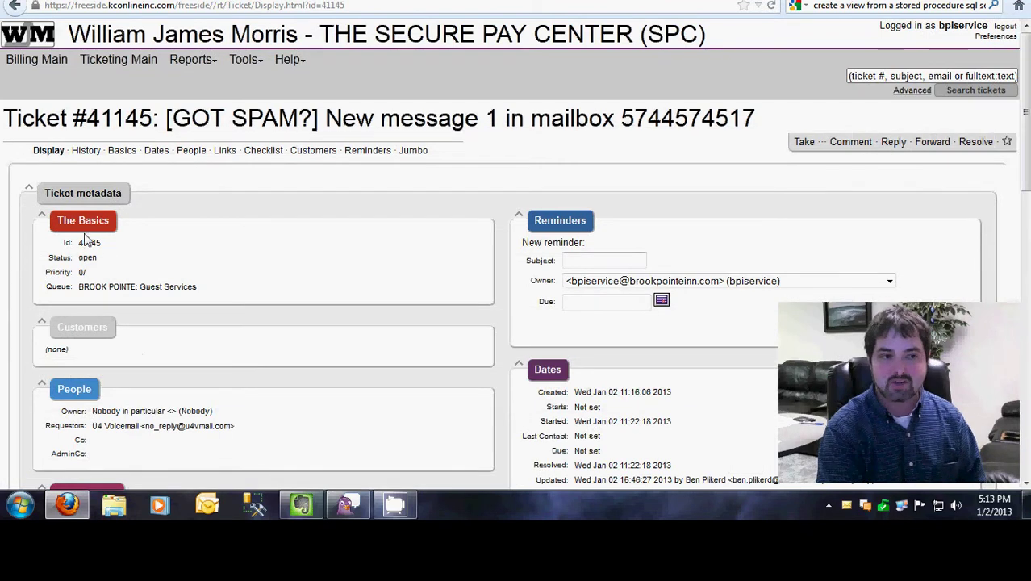
{"action": "left_click_drag", "start_coordinate": [83, 258], "coordinate": [104, 264]}
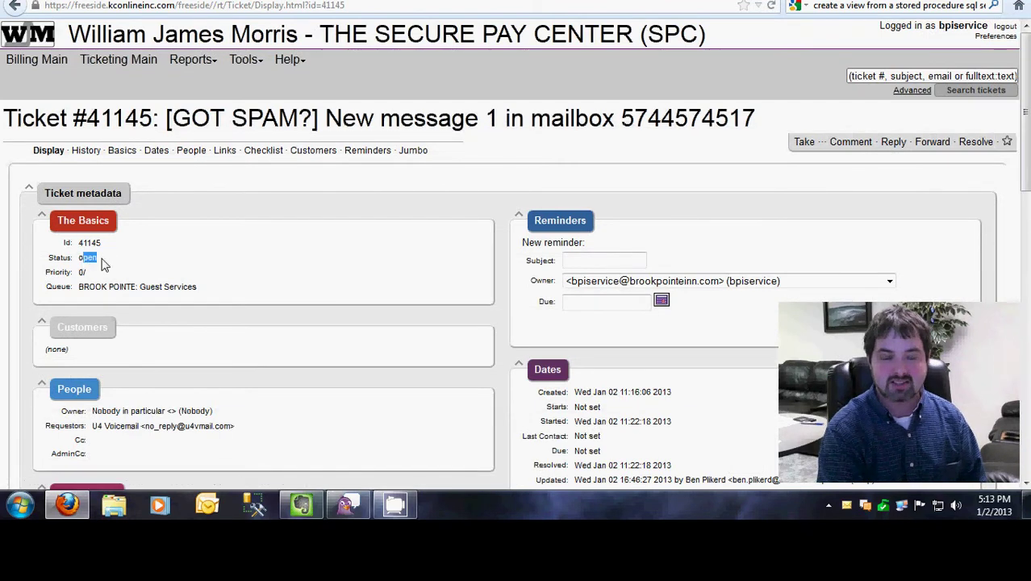
{"action": "scroll", "coordinate": [103, 264], "scroll_direction": "down", "scroll_amount": 5}
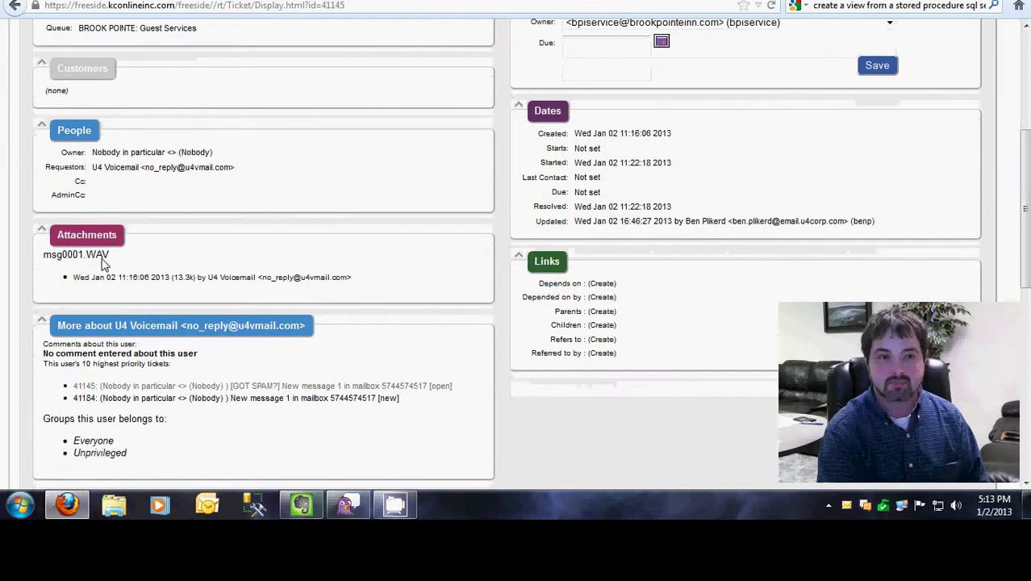
{"action": "scroll", "coordinate": [104, 264], "scroll_direction": "down", "scroll_amount": 5}
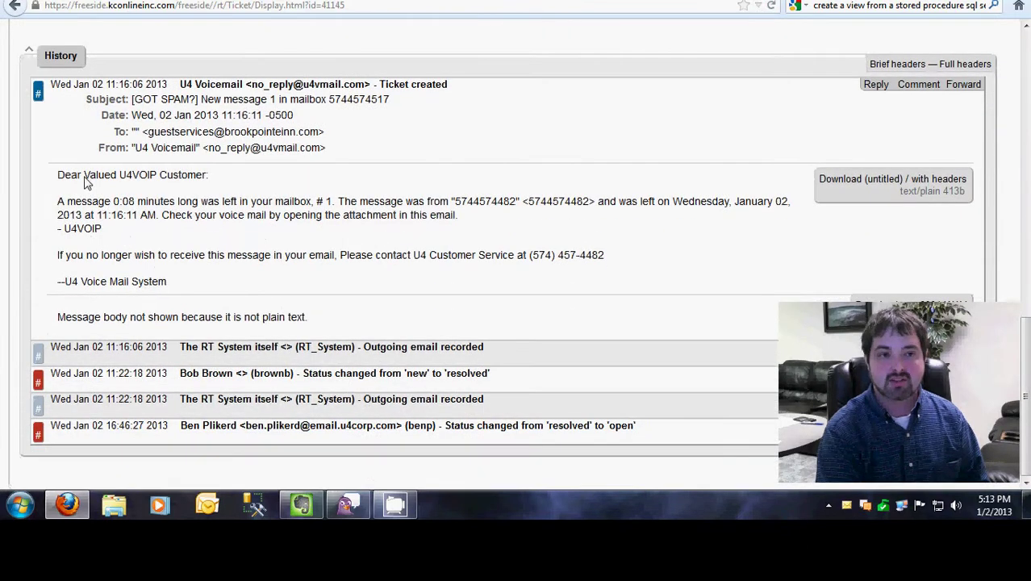
Read the voicemail notification for the message length, the caller's number and the date and time it was left.
{"action": "left_click_drag", "start_coordinate": [120, 179], "coordinate": [137, 206]}
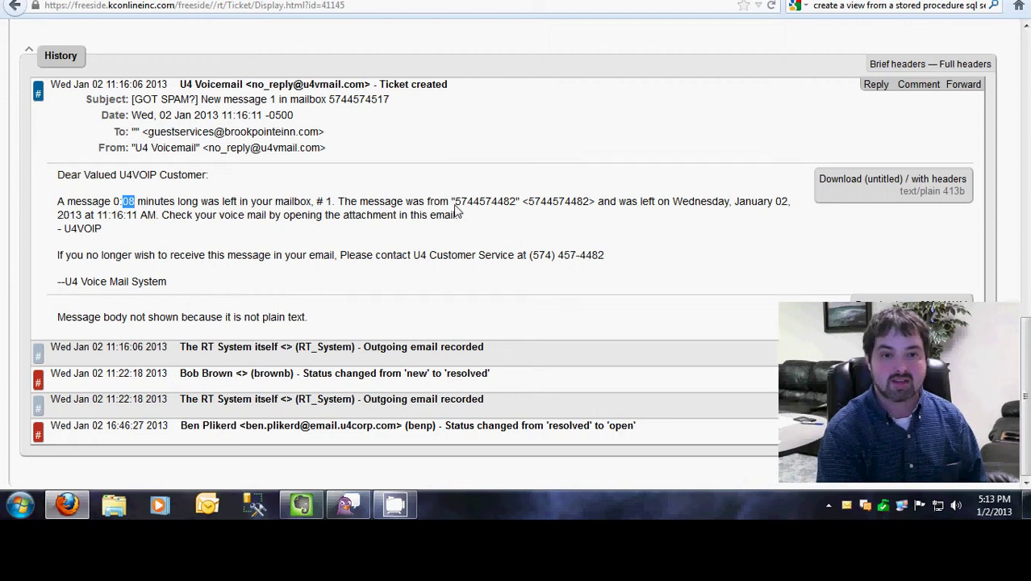
{"action": "left_click_drag", "start_coordinate": [455, 205], "coordinate": [518, 204]}
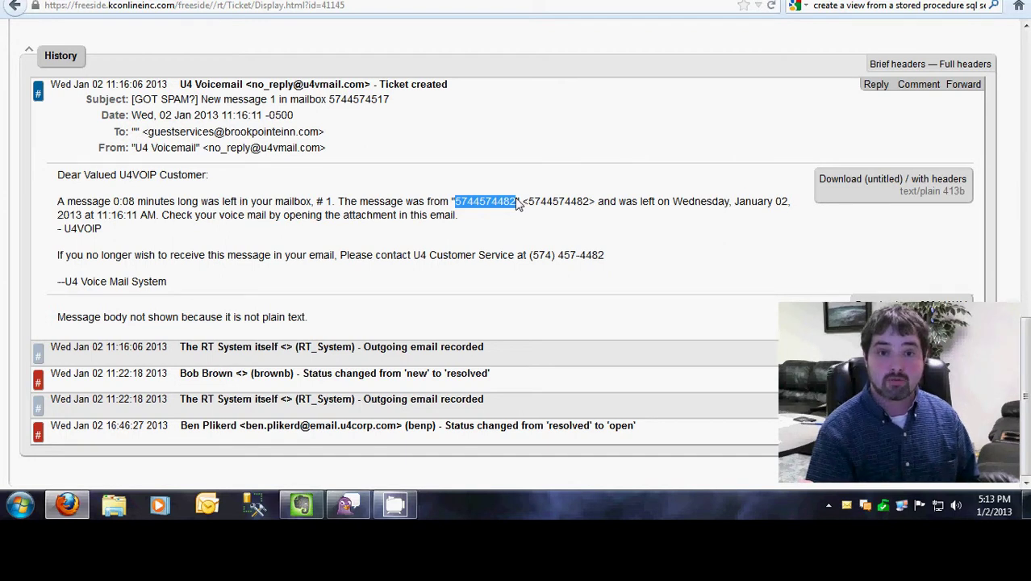
{"action": "mouse_move", "coordinate": [519, 205]}
{"action": "left_mouse_down"}
{"action": "mouse_move", "coordinate": [448, 204]}
{"action": "mouse_move", "coordinate": [516, 204]}
{"action": "left_mouse_up"}
{"action": "left_click", "coordinate": [461, 206]}
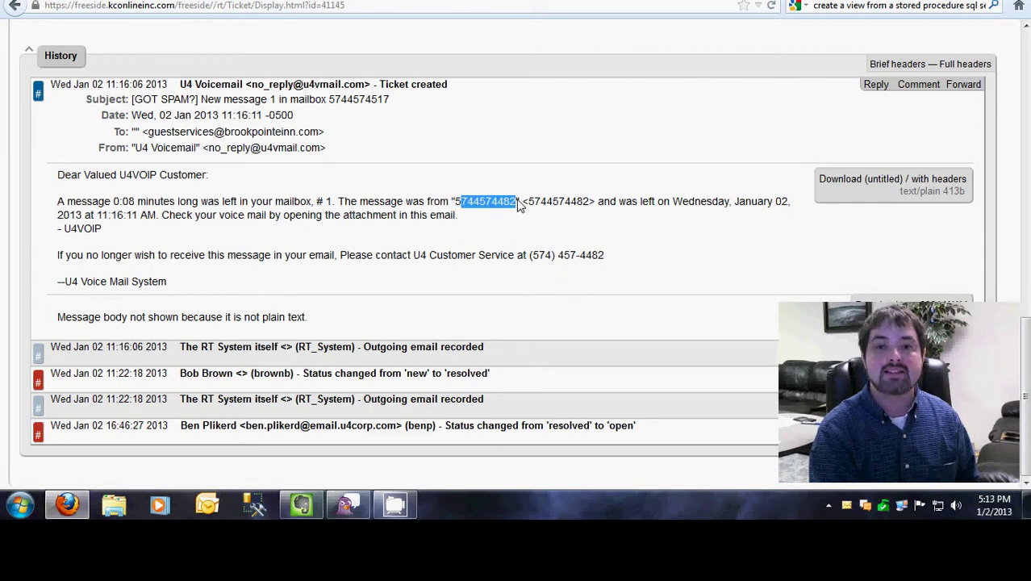
{"action": "left_click_drag", "start_coordinate": [671, 207], "coordinate": [773, 211]}
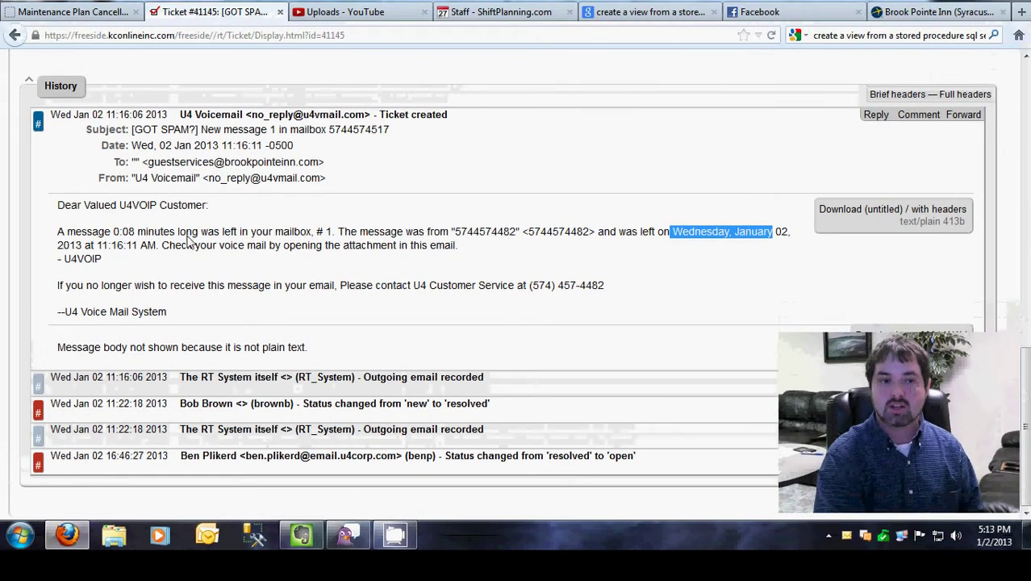
{"action": "left_click_drag", "start_coordinate": [97, 246], "coordinate": [159, 246]}
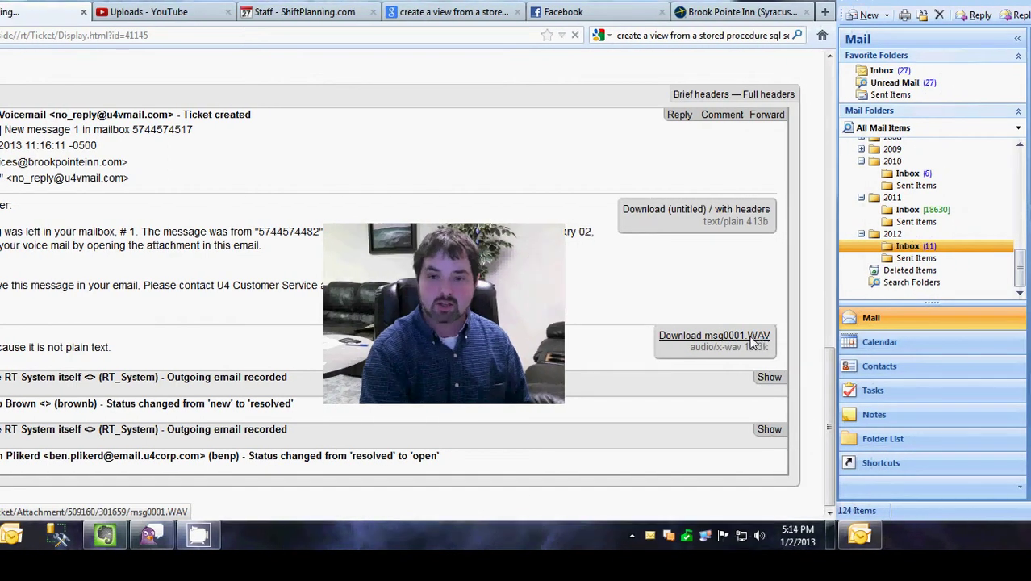
Open the msg0001.WAV voicemail attachment with Windows Media Player to listen to it, and return to the ticket.
{"action": "left_click", "coordinate": [756, 343]}
{"action": "left_click_drag", "start_coordinate": [544, 194], "coordinate": [611, 95]}
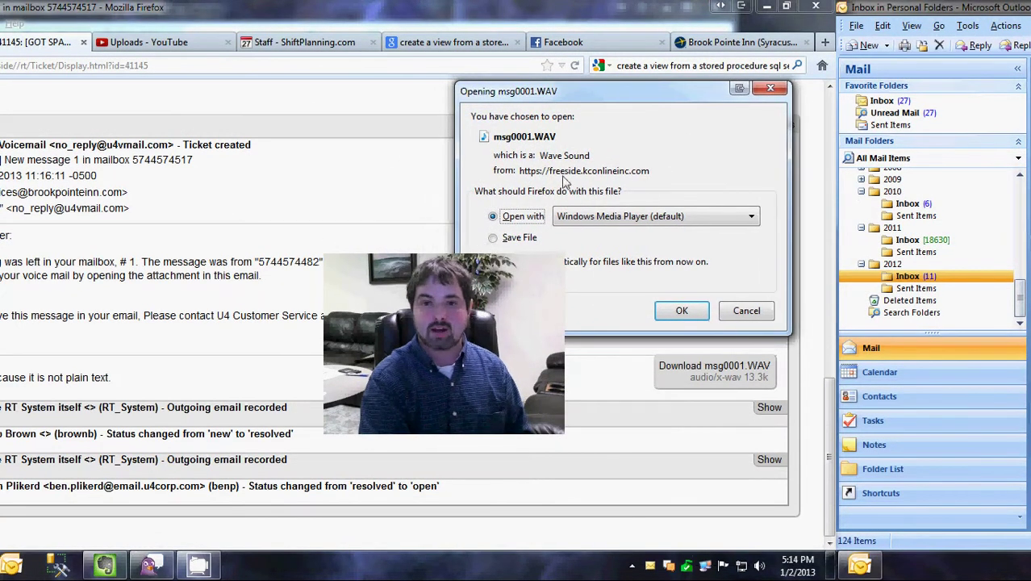
{"action": "left_click", "coordinate": [691, 313]}
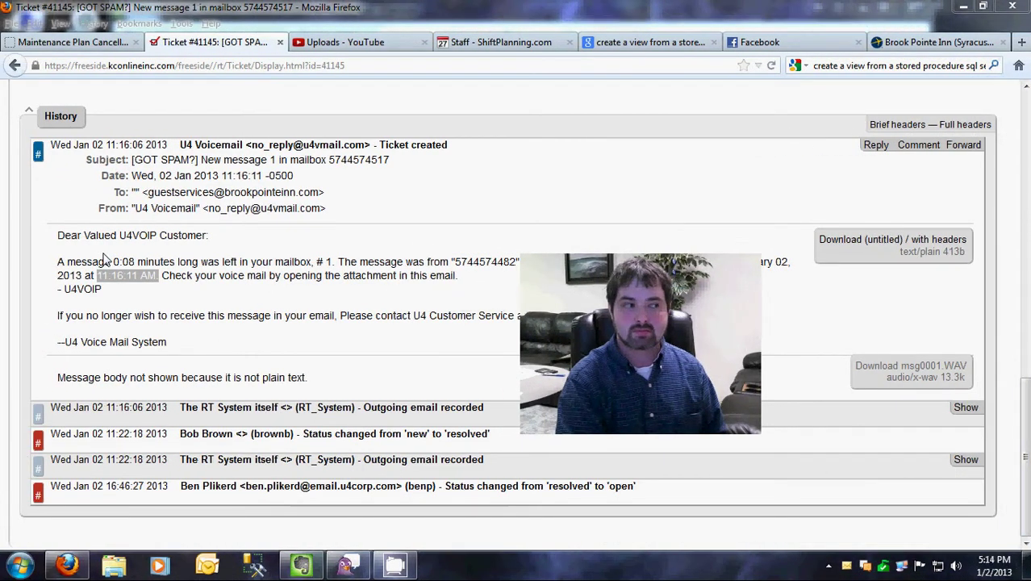
{"action": "left_click", "coordinate": [255, 275]}
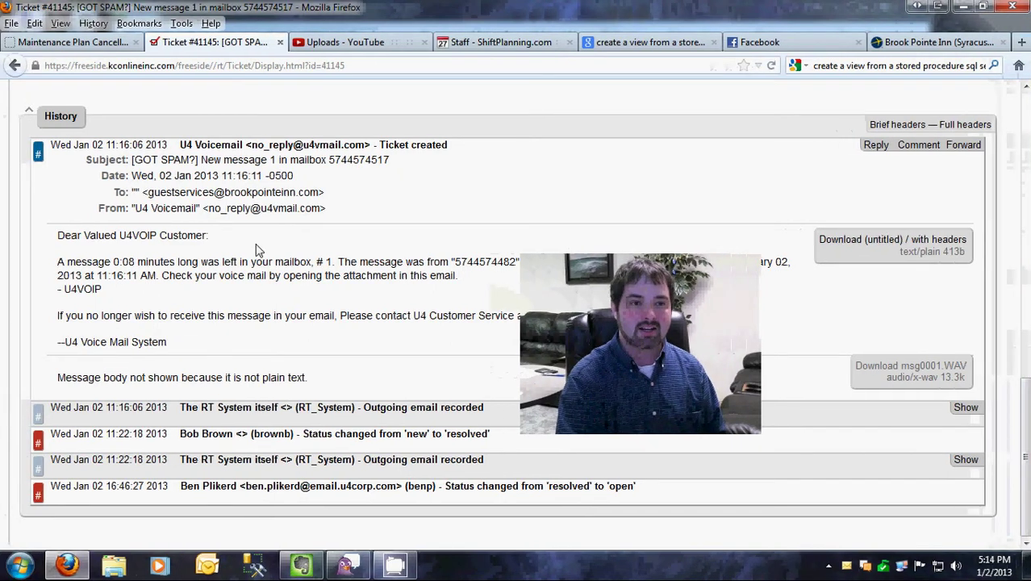
Look over the voicemail ticket's basics, people, attachment and requestor details again, along with the notification in its history.
{"action": "scroll", "coordinate": [257, 249], "scroll_direction": "up", "scroll_amount": 2}
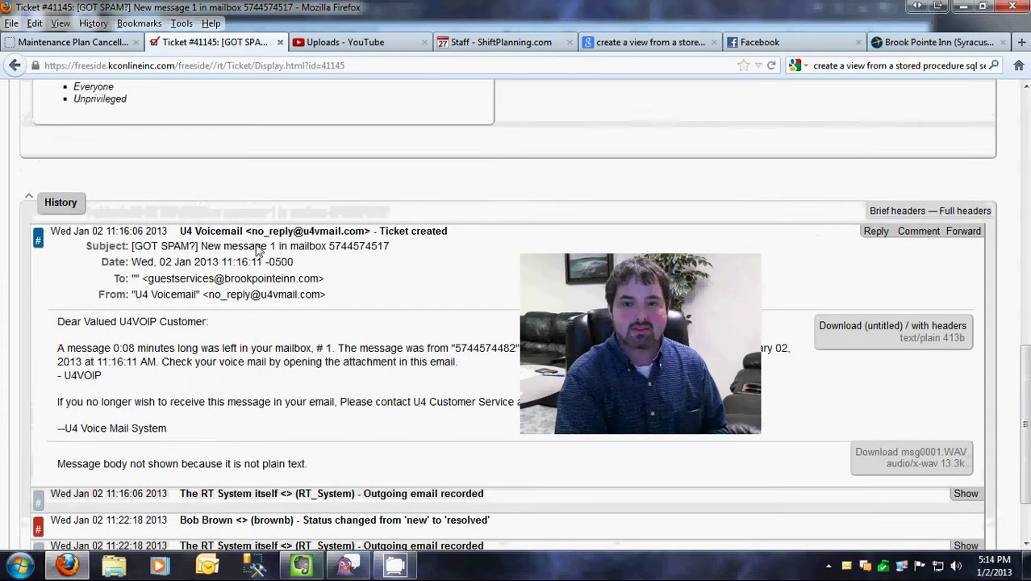
{"action": "scroll", "coordinate": [257, 250], "scroll_direction": "up", "scroll_amount": 6}
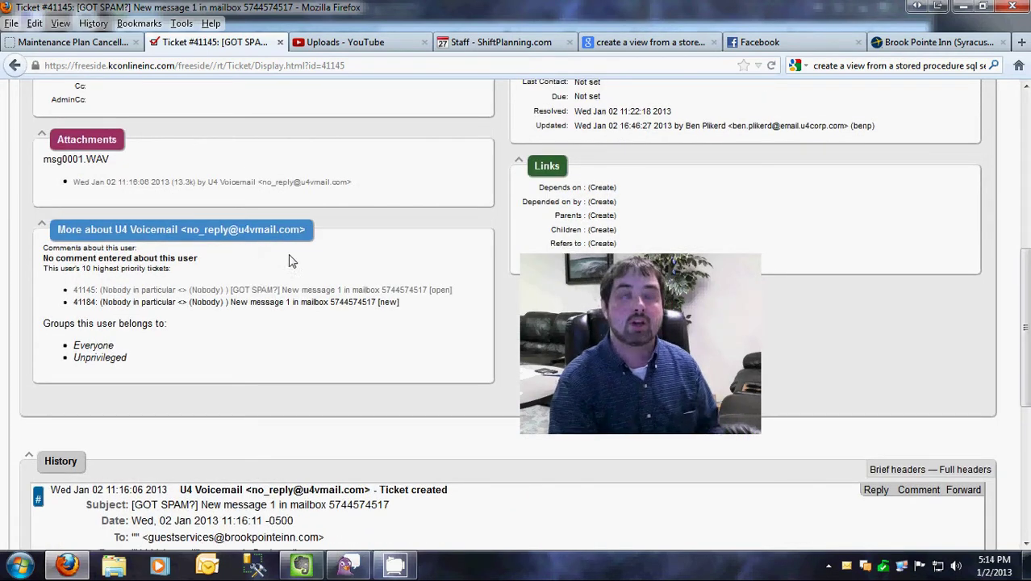
{"action": "scroll", "coordinate": [305, 305], "scroll_direction": "down", "scroll_amount": 4}
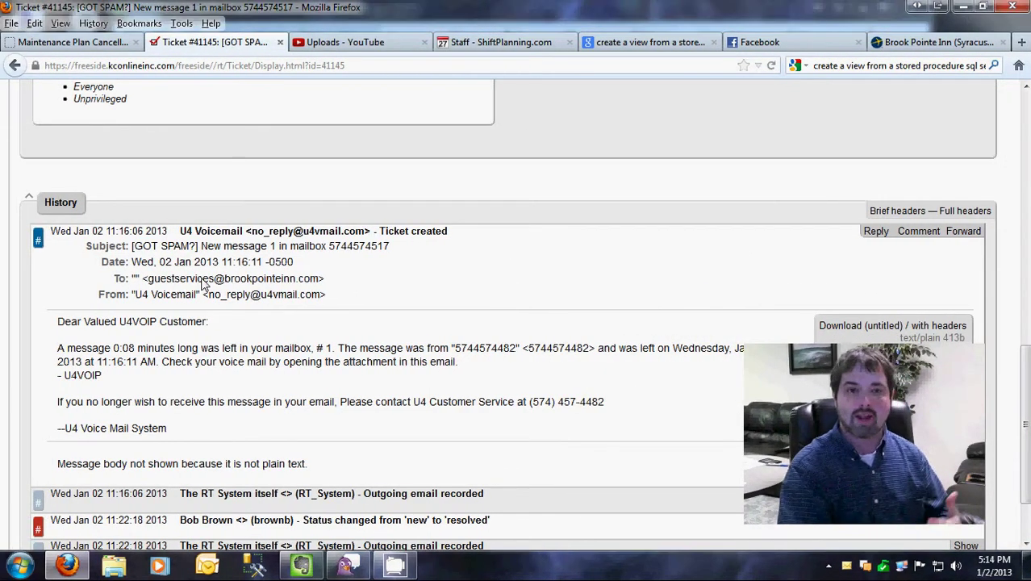
{"action": "scroll", "coordinate": [204, 284], "scroll_direction": "up", "scroll_amount": 3}
{"action": "scroll", "coordinate": [203, 284], "scroll_direction": "up", "scroll_amount": 7}
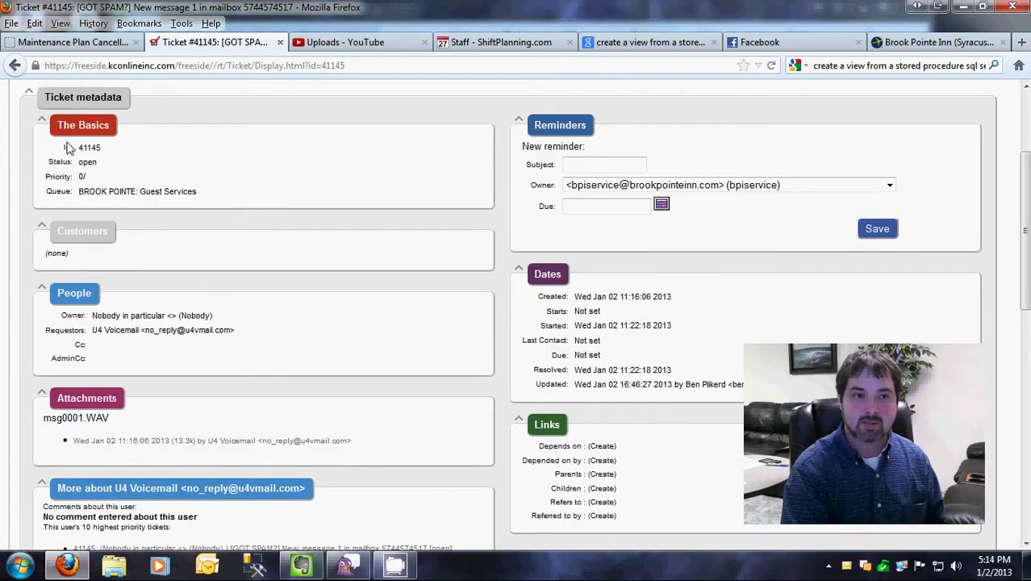
{"action": "scroll", "coordinate": [198, 205], "scroll_direction": "down", "scroll_amount": 7}
{"action": "scroll", "coordinate": [197, 206], "scroll_direction": "down", "scroll_amount": 1}
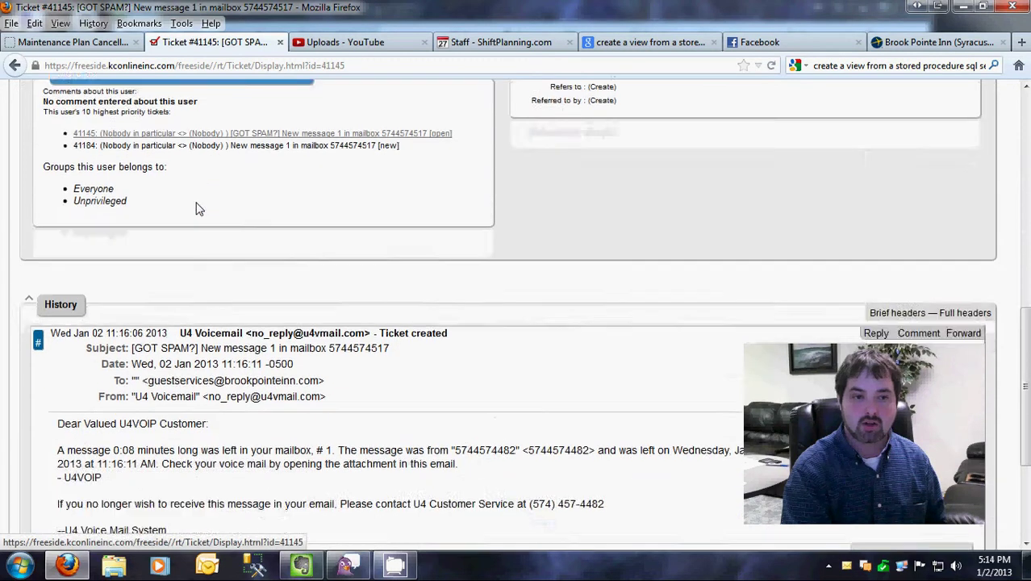
{"action": "scroll", "coordinate": [198, 207], "scroll_direction": "up", "scroll_amount": 4}
{"action": "scroll", "coordinate": [198, 207], "scroll_direction": "down", "scroll_amount": 8}
{"action": "scroll", "coordinate": [197, 208], "scroll_direction": "down", "scroll_amount": 1}
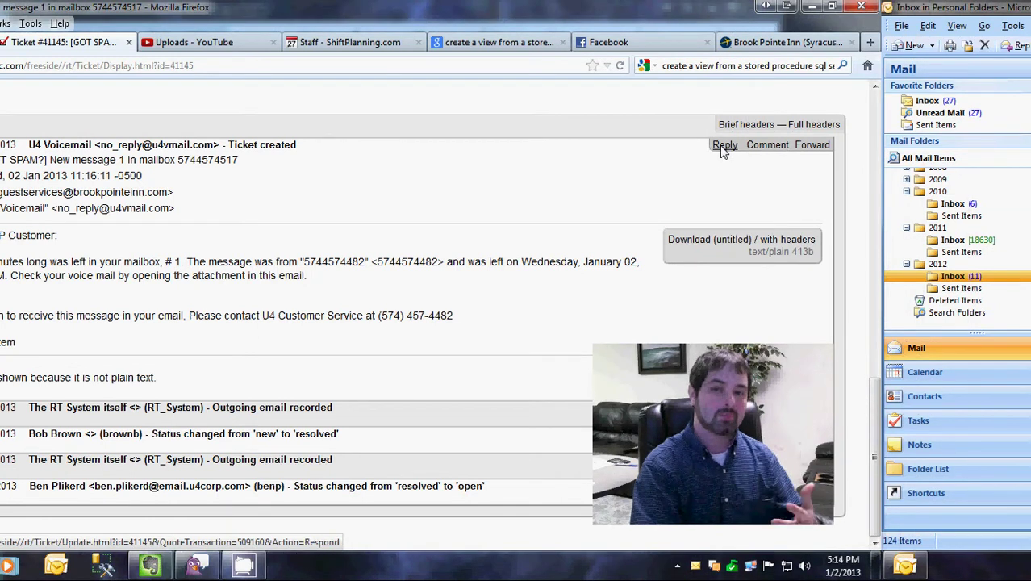
Start a reply to the voicemail notification and set its update type to Comments (Not sent to requestors).
{"action": "left_click", "coordinate": [723, 146]}
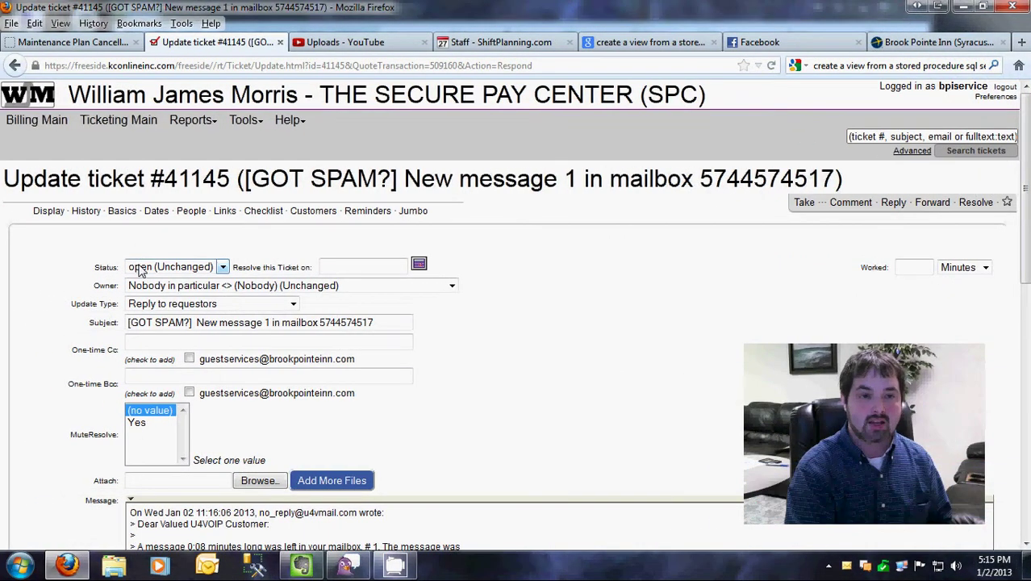
{"action": "scroll", "coordinate": [139, 271], "scroll_direction": "down", "scroll_amount": 4}
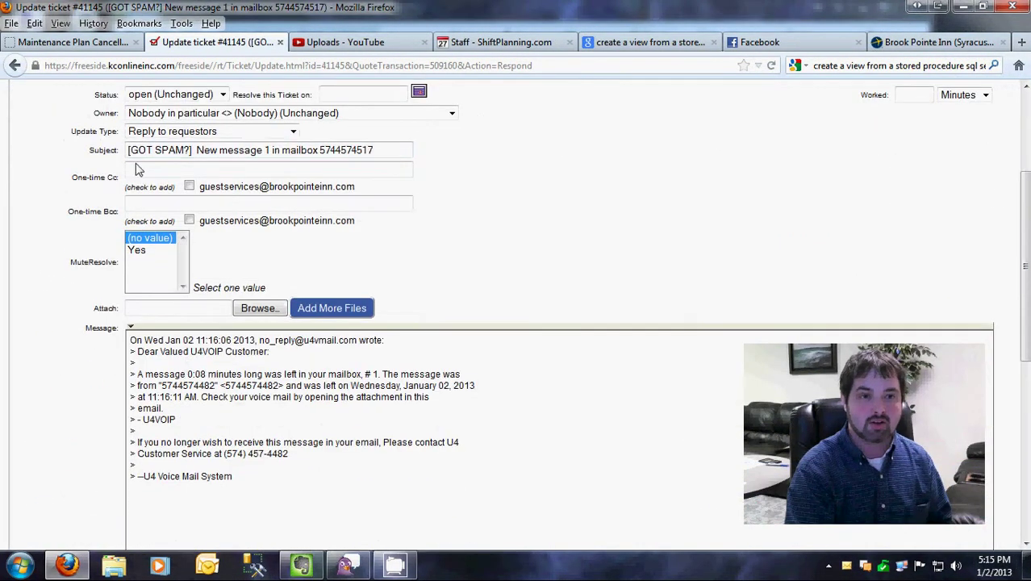
{"action": "left_click", "coordinate": [139, 137]}
{"action": "left_click", "coordinate": [144, 144]}
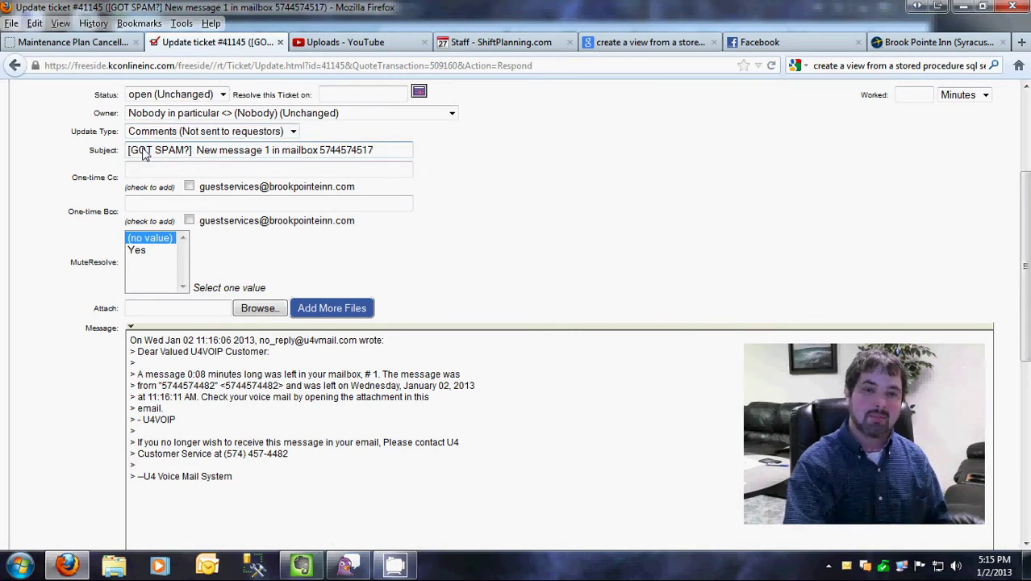
Add a line above the quoted notification noting that the caller was called back and told he can come swim.
{"action": "left_click", "coordinate": [134, 342]}
{"action": "key", "text": "Return"}
{"action": "key", "text": "Return"}
{"action": "key", "text": "Up"}
{"action": "key", "text": "Up"}
{"action": "type", "text": "Called "}
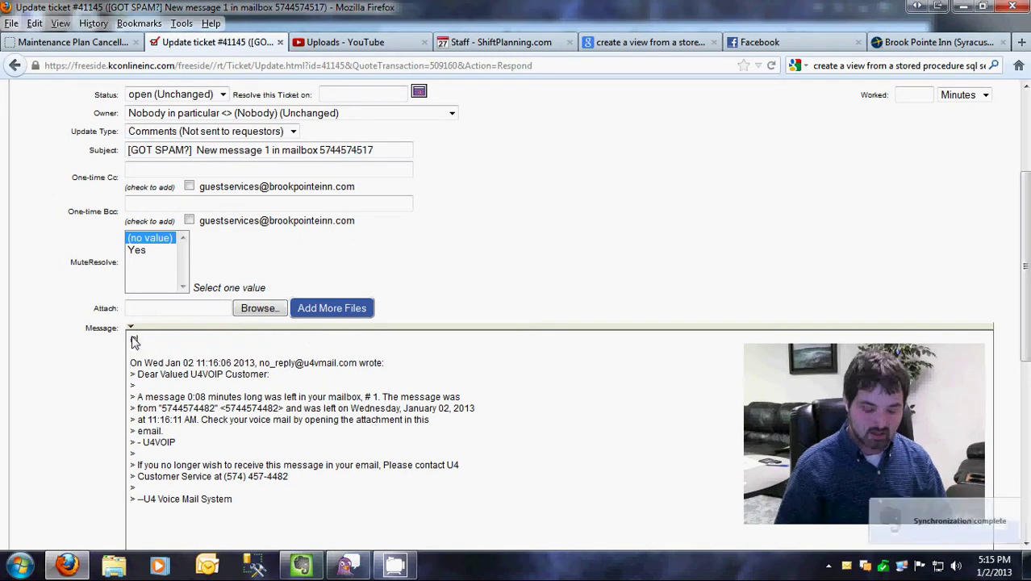
{"action": "type", "text": "Bob ba"}
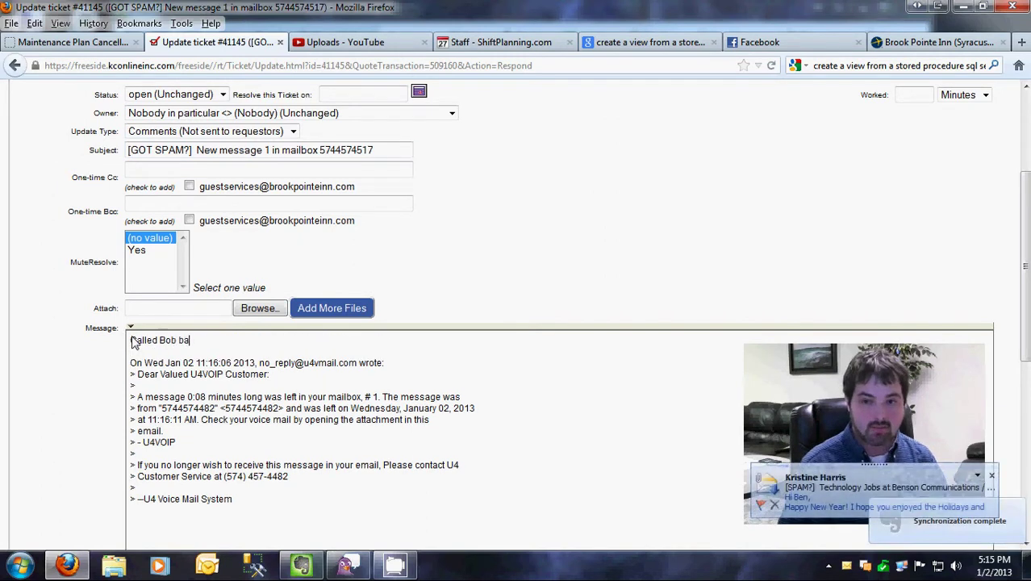
{"action": "type", "text": "ck and said"}
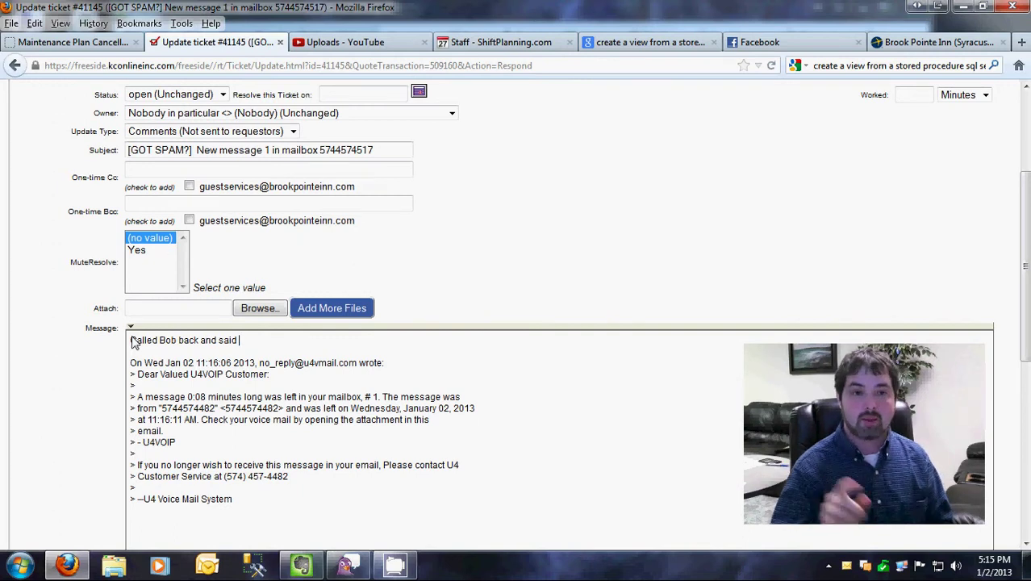
{"action": "type", "text": " he can come swim."}
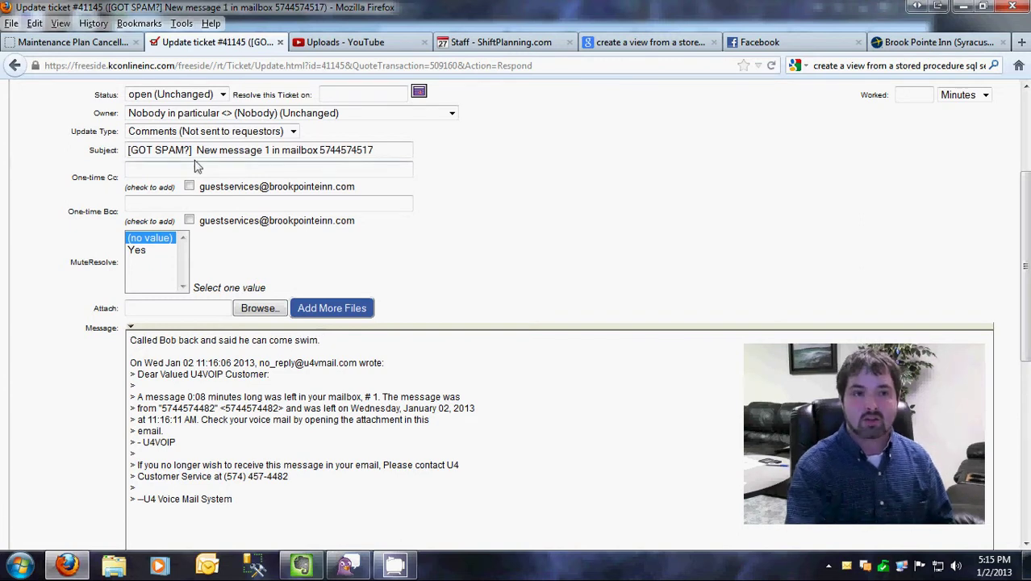
Set the voicemail ticket's status to resolved, record 3 minutes worked, and submit the update.
{"action": "left_click", "coordinate": [178, 95]}
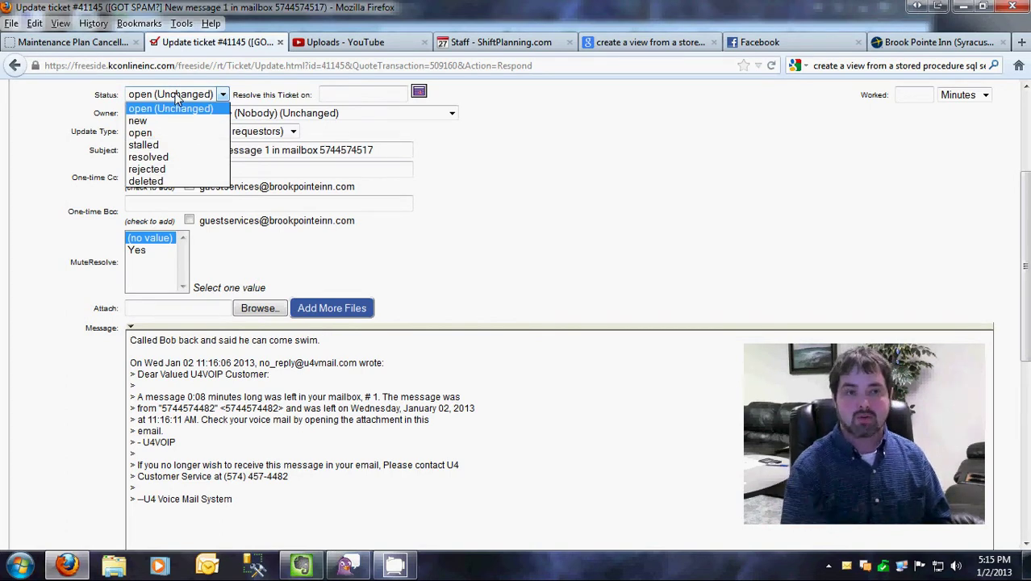
{"action": "left_click", "coordinate": [161, 158]}
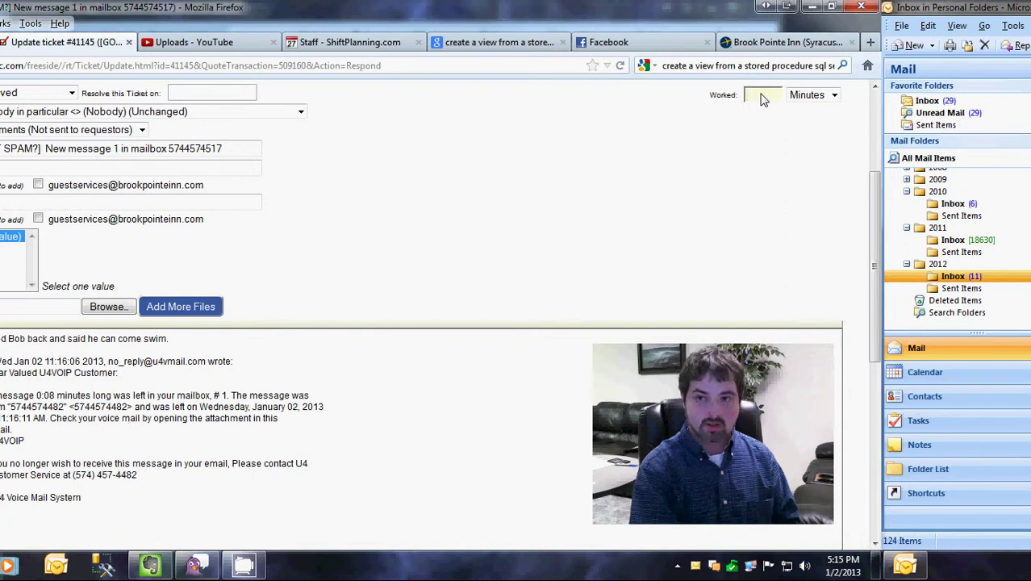
{"action": "left_click", "coordinate": [762, 96]}
{"action": "type", "text": "3"}
{"action": "left_click", "coordinate": [555, 136]}
{"action": "scroll", "coordinate": [560, 139], "scroll_direction": "down", "scroll_amount": 5}
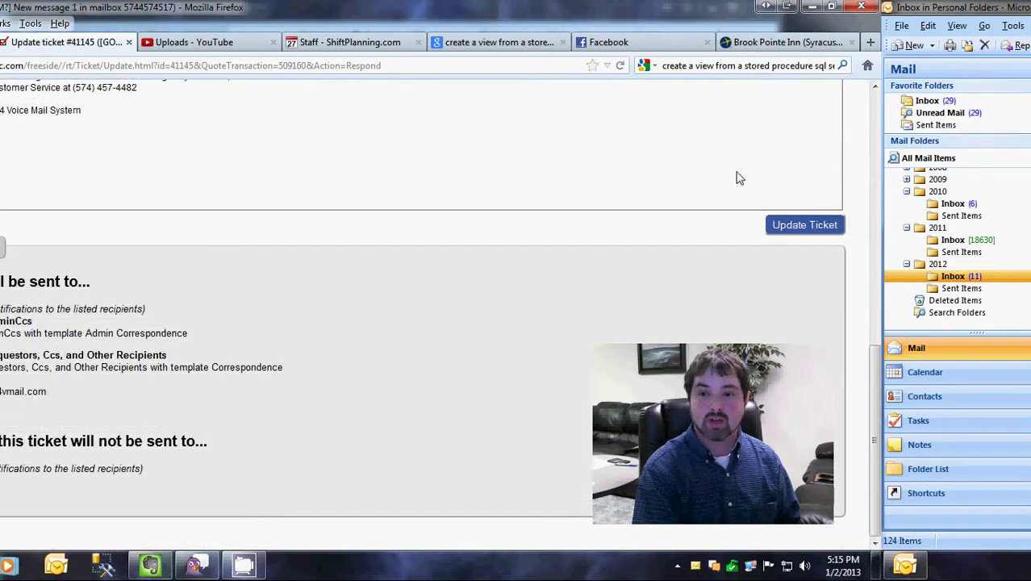
{"action": "left_click", "coordinate": [805, 225]}
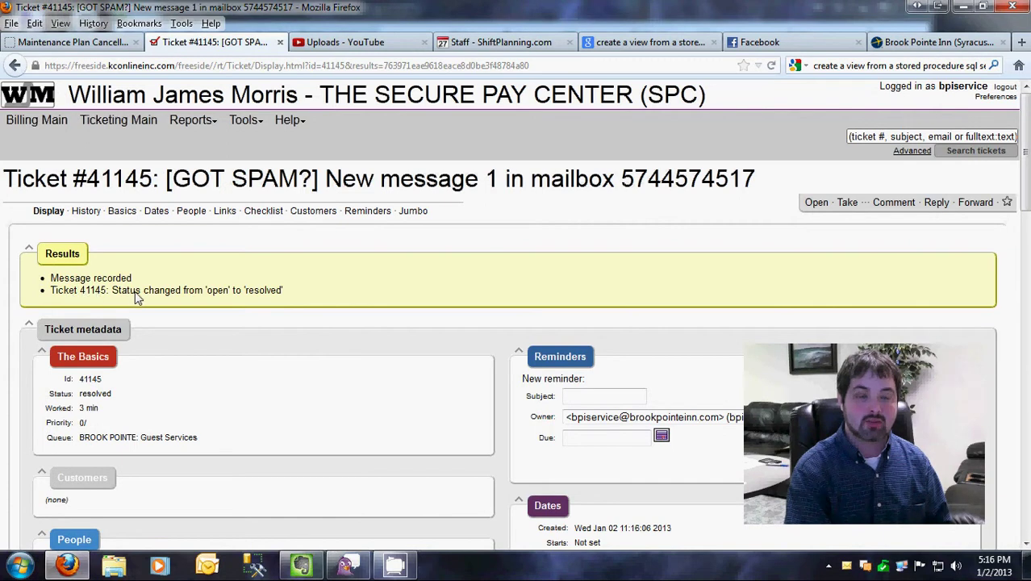
Return to the ticketing overview and list the tickets in the BROOK POINTE: Guest Services queue.
{"action": "left_click", "coordinate": [107, 119]}
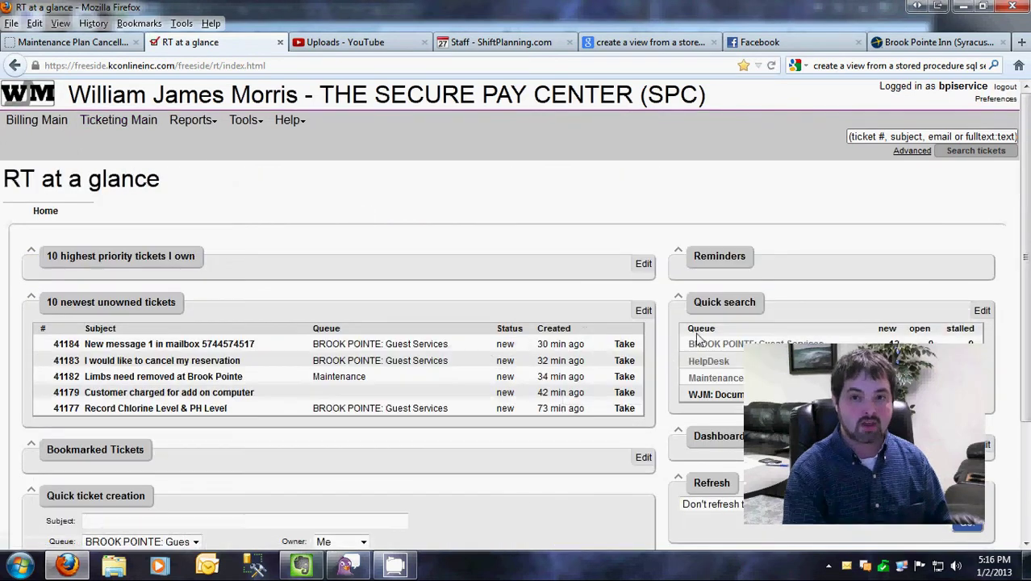
{"action": "scroll", "coordinate": [690, 339], "scroll_direction": "down", "scroll_amount": 3}
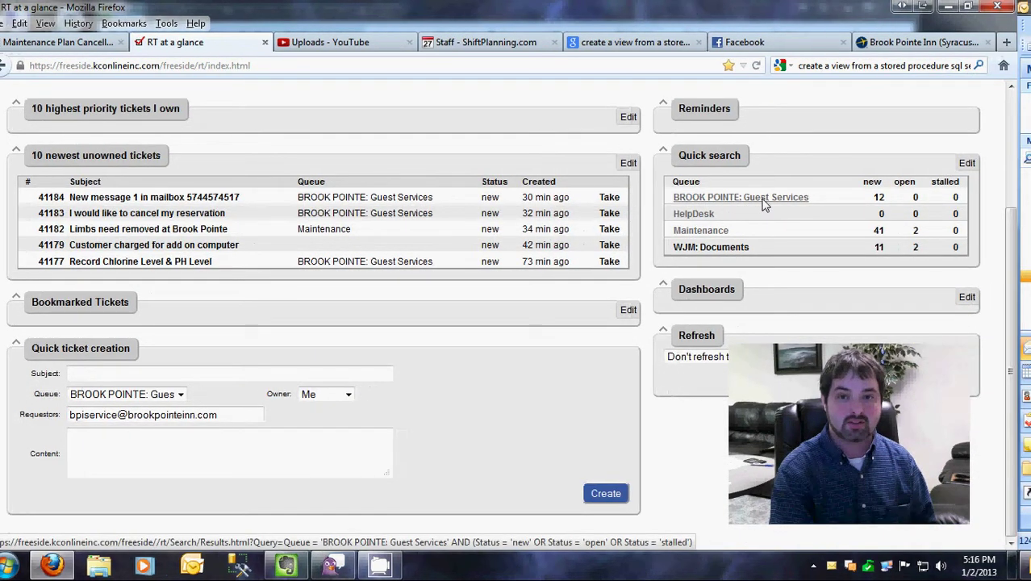
{"action": "left_click", "coordinate": [763, 203]}
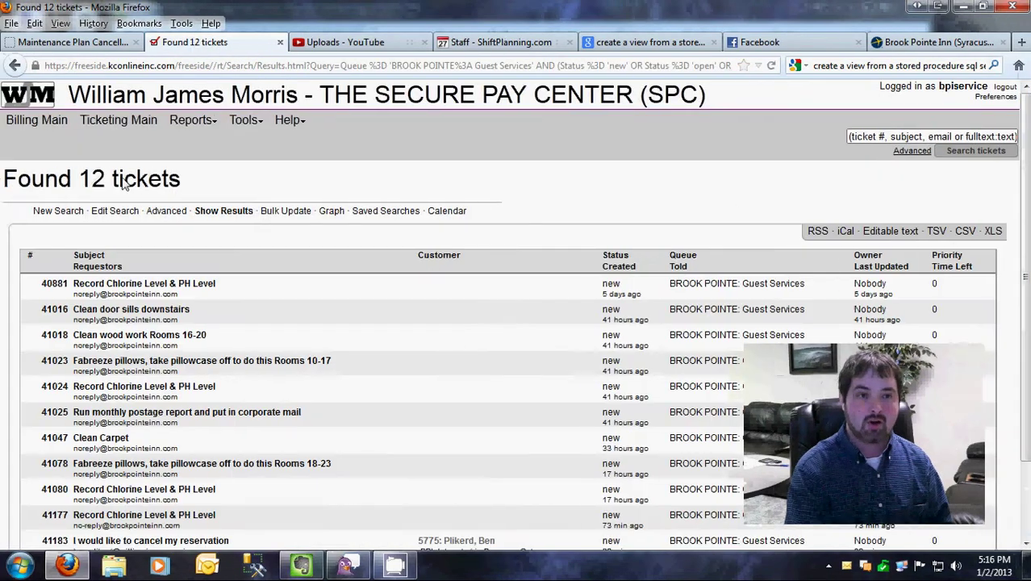
{"action": "left_click_drag", "start_coordinate": [79, 179], "coordinate": [105, 181]}
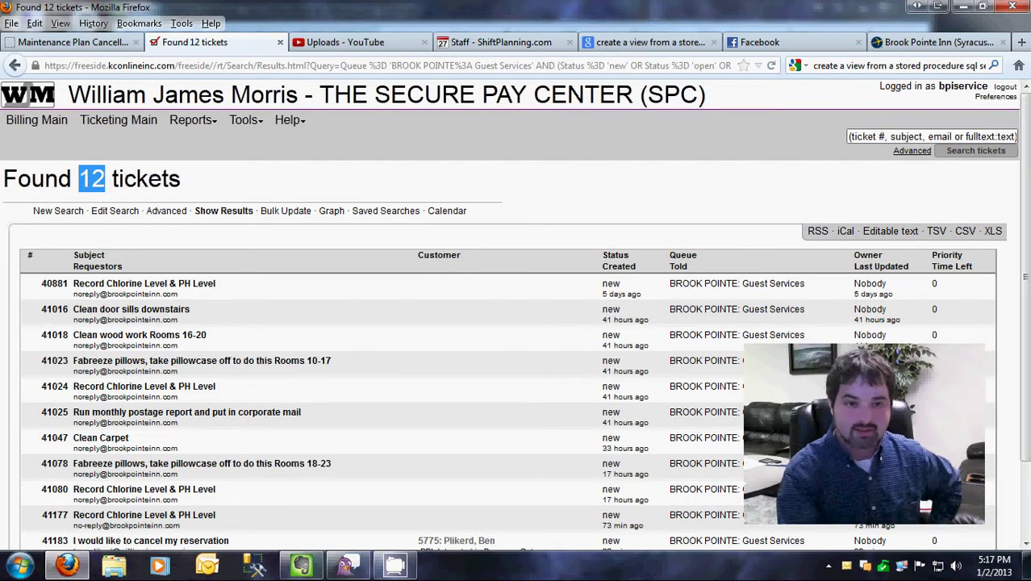
{"action": "left_click", "coordinate": [212, 250]}
{"action": "scroll", "coordinate": [211, 251], "scroll_direction": "down", "scroll_amount": 2}
{"action": "scroll", "coordinate": [211, 250], "scroll_direction": "down", "scroll_amount": 1}
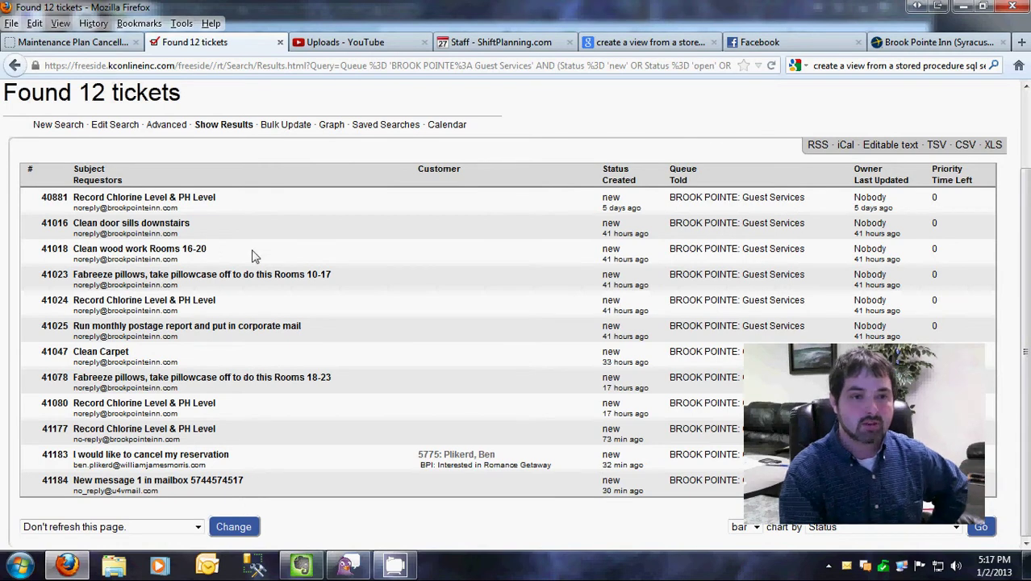
Open the oldest Record Chlorine Level & PH Level ticket and read the task instructions in its history.
{"action": "left_click", "coordinate": [114, 201]}
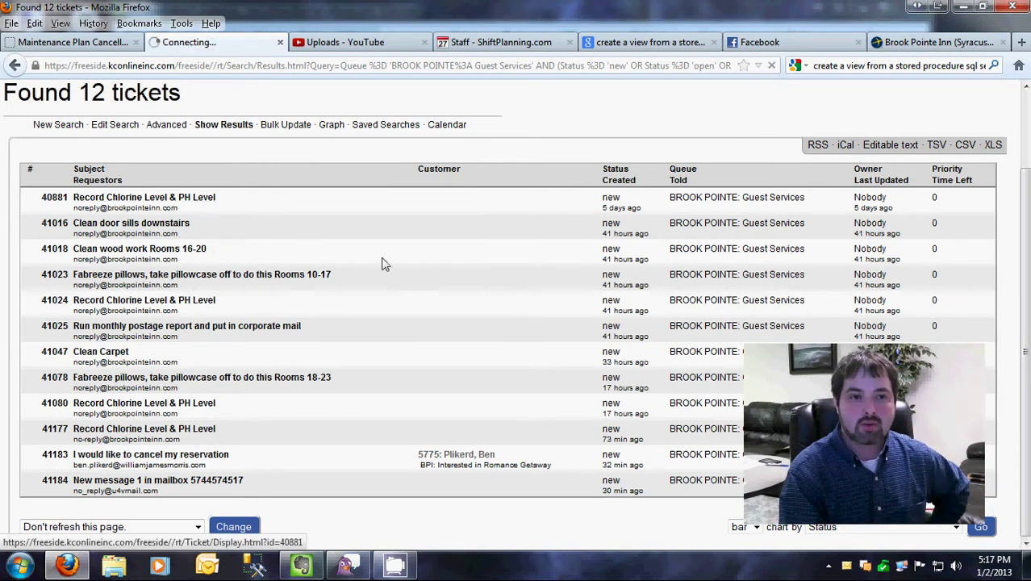
{"action": "scroll", "coordinate": [410, 268], "scroll_direction": "down", "scroll_amount": 5}
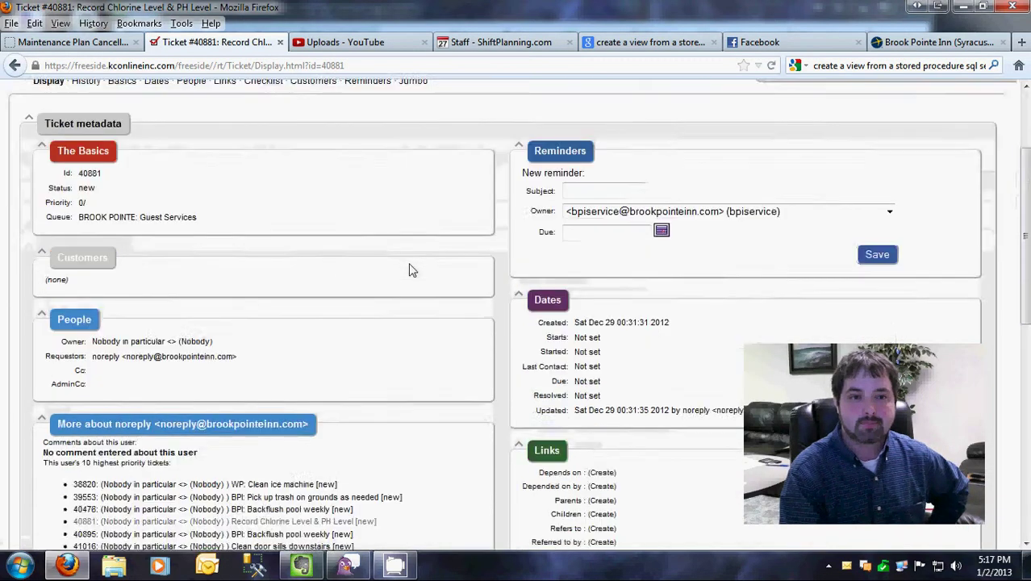
{"action": "scroll", "coordinate": [410, 269], "scroll_direction": "down", "scroll_amount": 4}
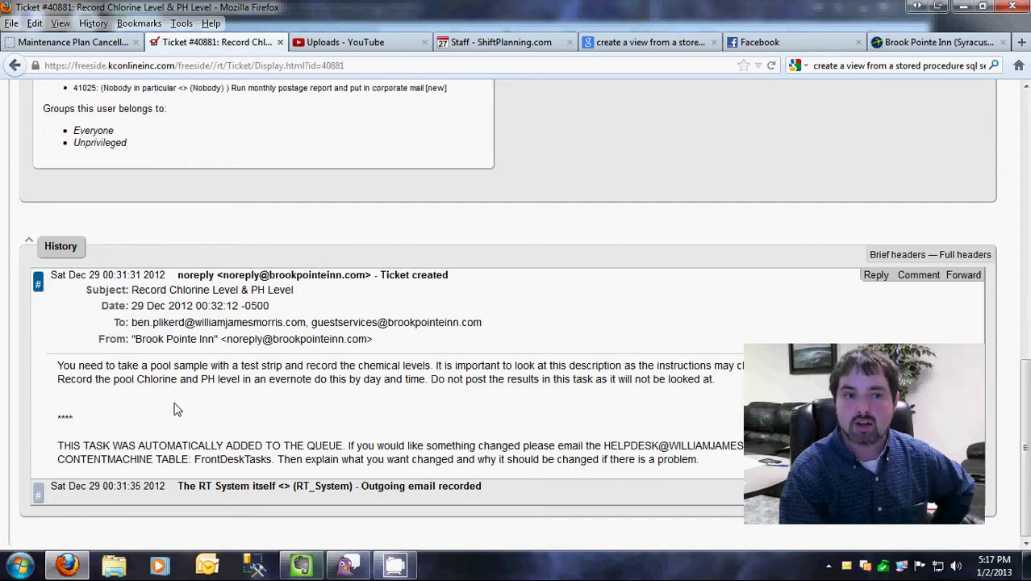
{"action": "scroll", "coordinate": [173, 409], "scroll_direction": "up", "scroll_amount": 1}
{"action": "scroll", "coordinate": [174, 410], "scroll_direction": "down", "scroll_amount": 1}
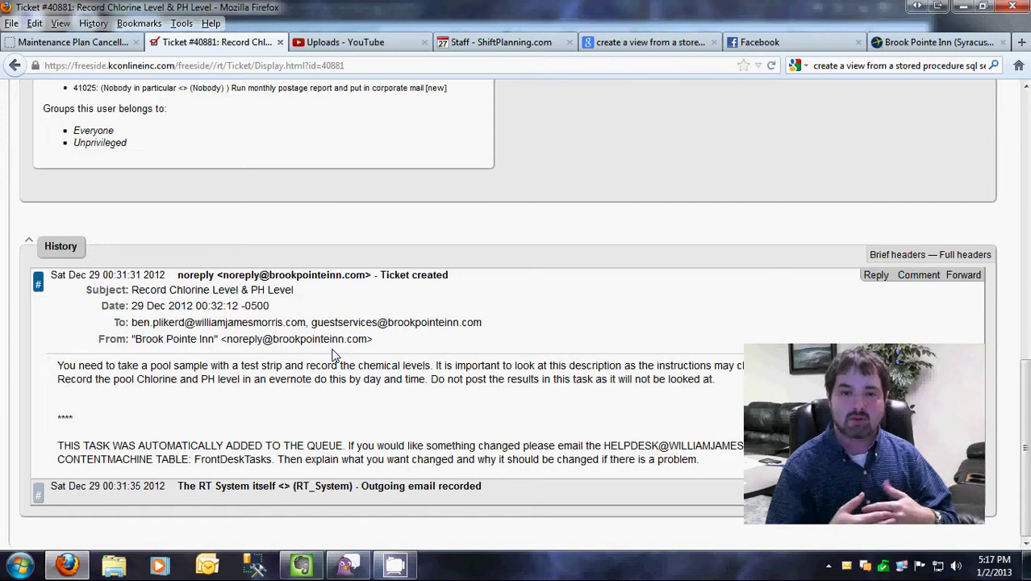
{"action": "left_click_drag", "start_coordinate": [307, 368], "coordinate": [482, 379]}
{"action": "left_click", "coordinate": [484, 359]}
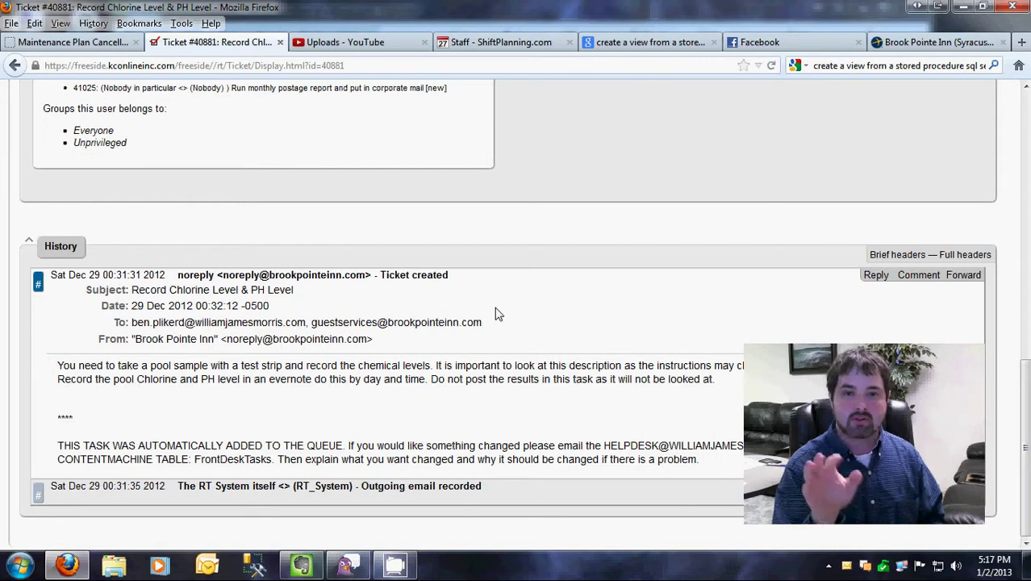
Start a reply to the chlorine and PH task and write "BP Completed task." above the quoted instructions.
{"action": "left_click", "coordinate": [876, 275]}
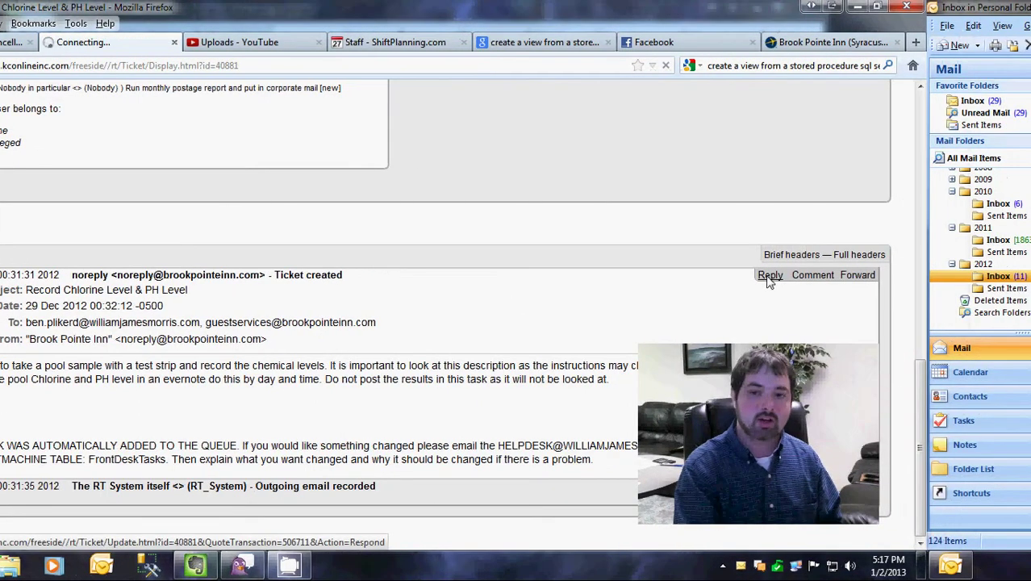
{"action": "left_click", "coordinate": [771, 276]}
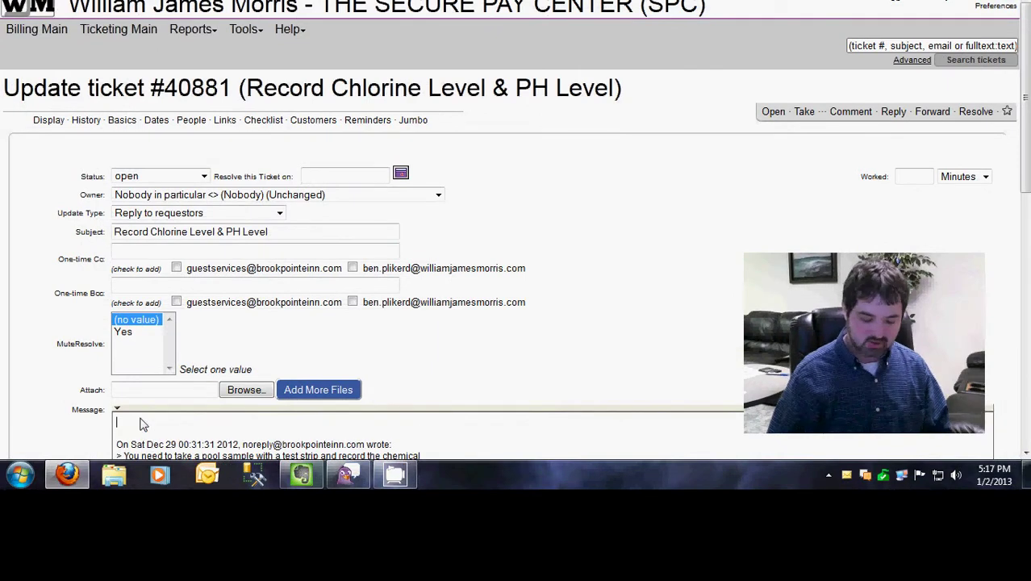
{"action": "type", "text": "BP"}
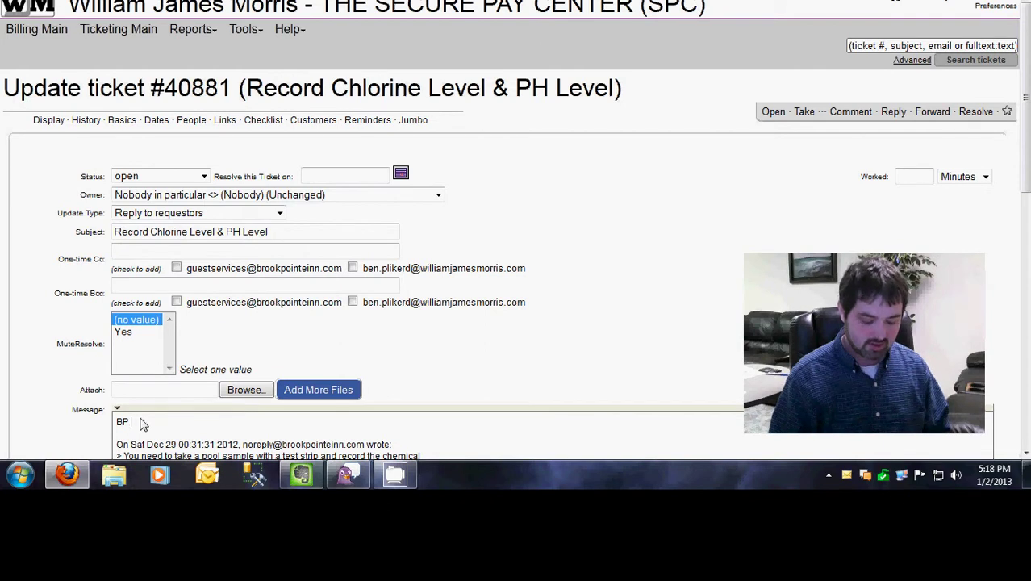
{"action": "type", "text": "Completed task."}
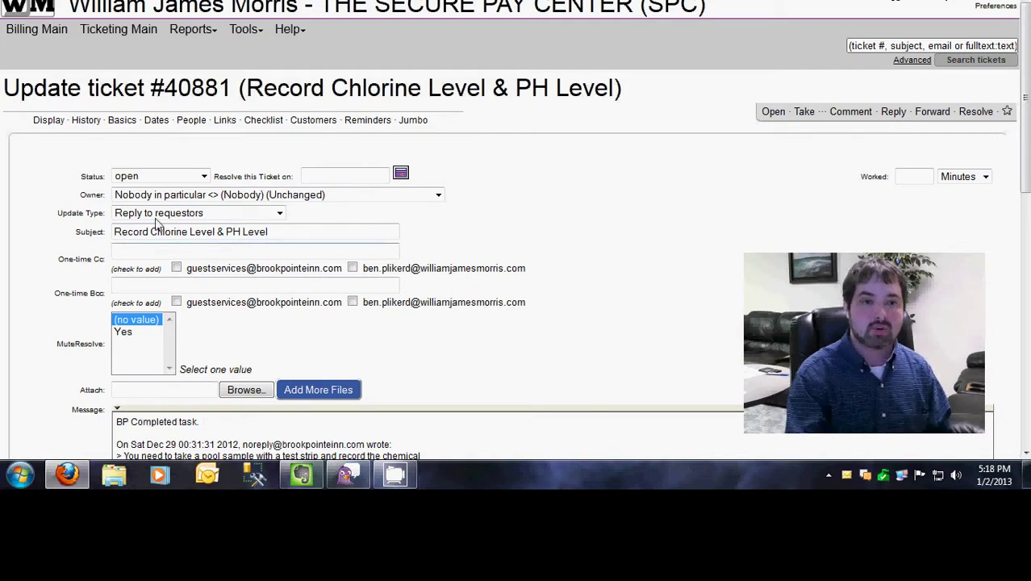
Set the chlorine and PH ticket's status to resolved, record 4 minutes worked, and submit the update.
{"action": "left_click", "coordinate": [137, 175]}
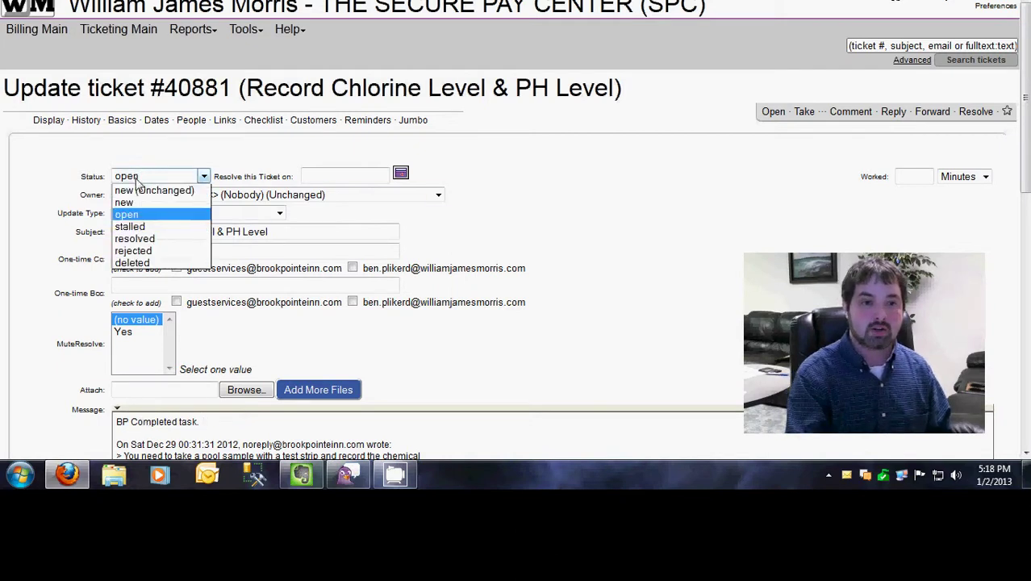
{"action": "left_click", "coordinate": [134, 239]}
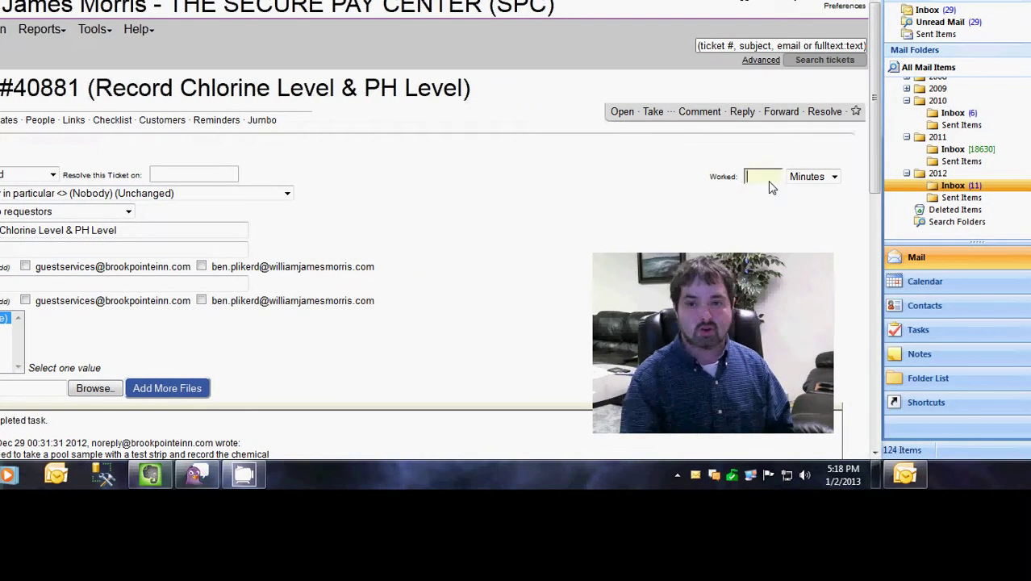
{"action": "left_click", "coordinate": [769, 181]}
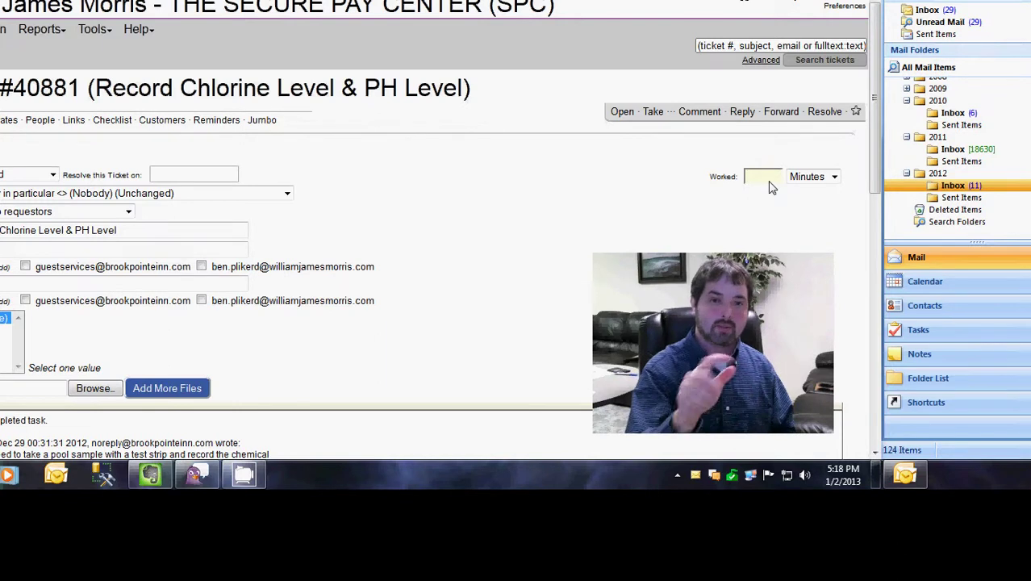
{"action": "type", "text": "4"}
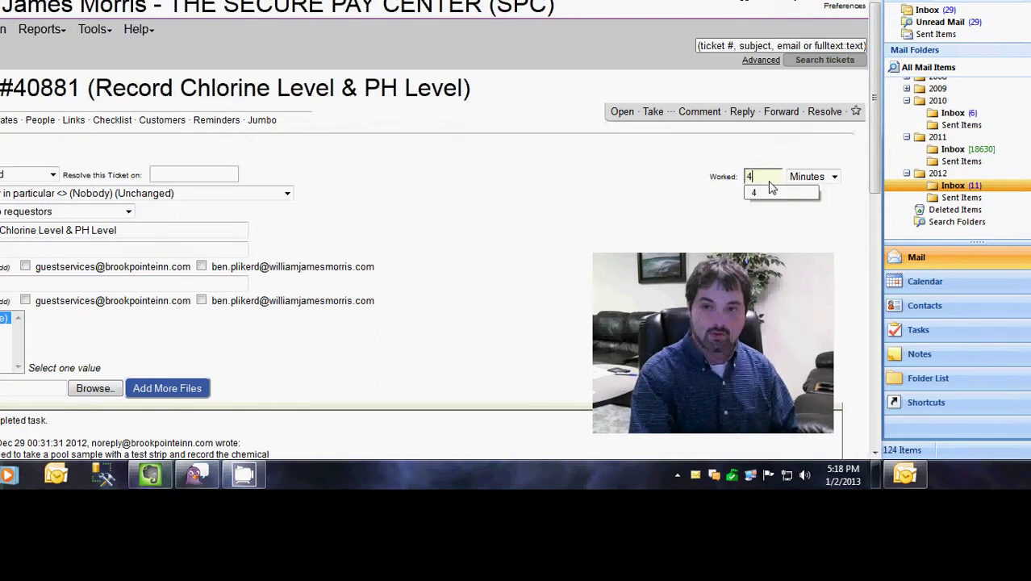
{"action": "scroll", "coordinate": [660, 202], "scroll_direction": "down", "scroll_amount": 10}
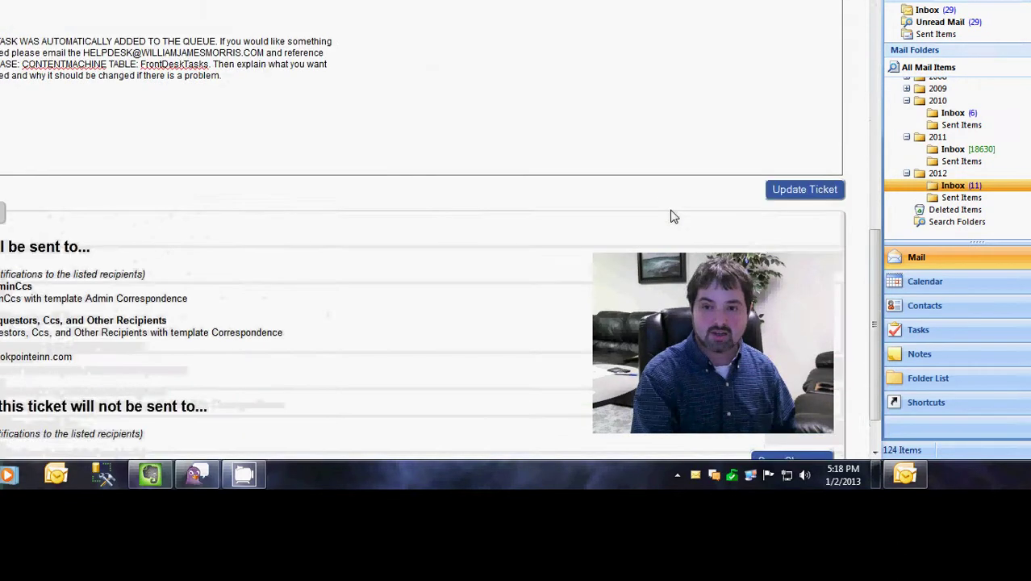
{"action": "left_click", "coordinate": [763, 180]}
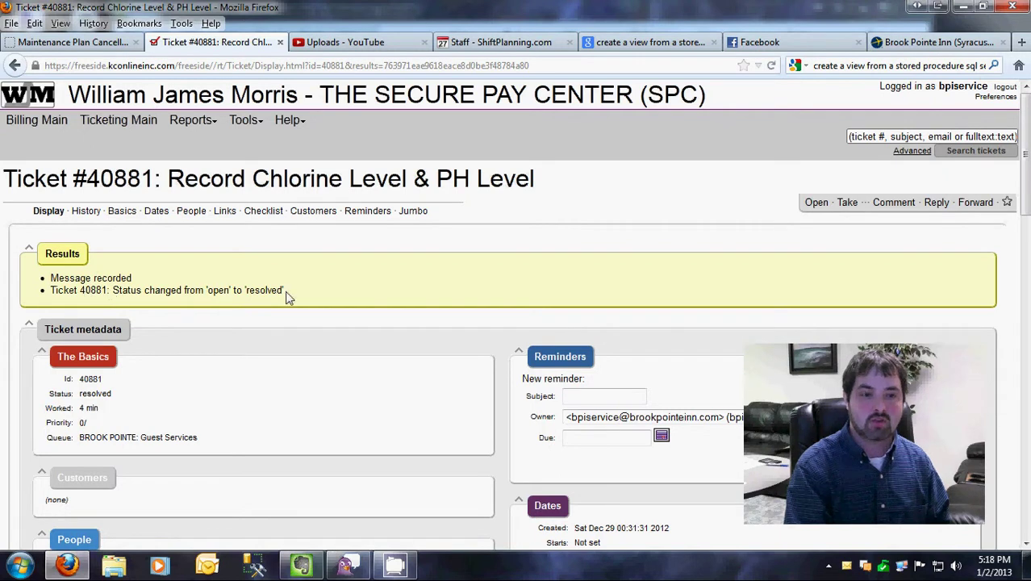
Go back to the ticketing overview and reopen the Guest Services queue to review its remaining tickets.
{"action": "left_click", "coordinate": [135, 127]}
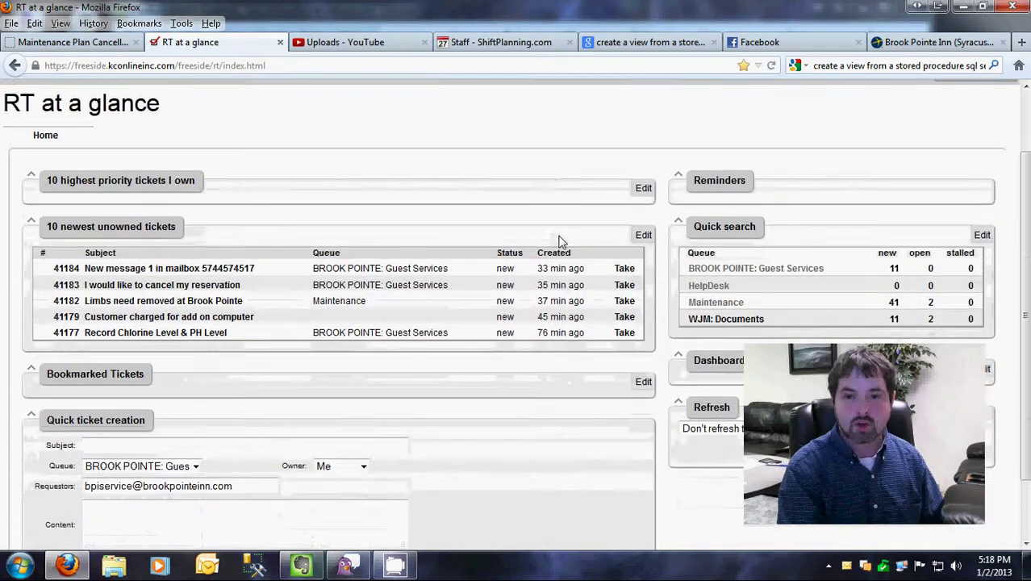
{"action": "scroll", "coordinate": [559, 237], "scroll_direction": "down", "scroll_amount": 3}
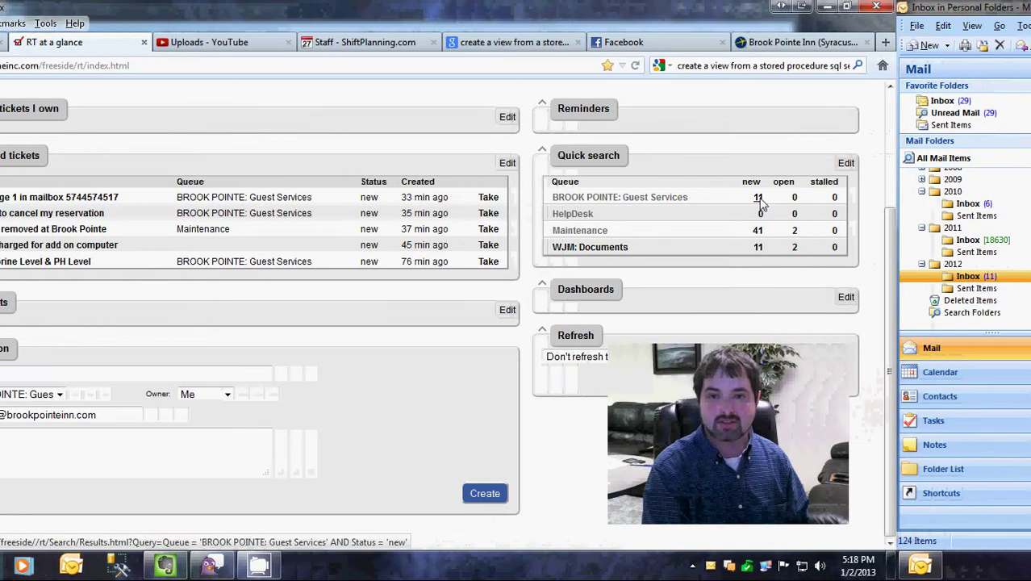
{"action": "left_click", "coordinate": [645, 202]}
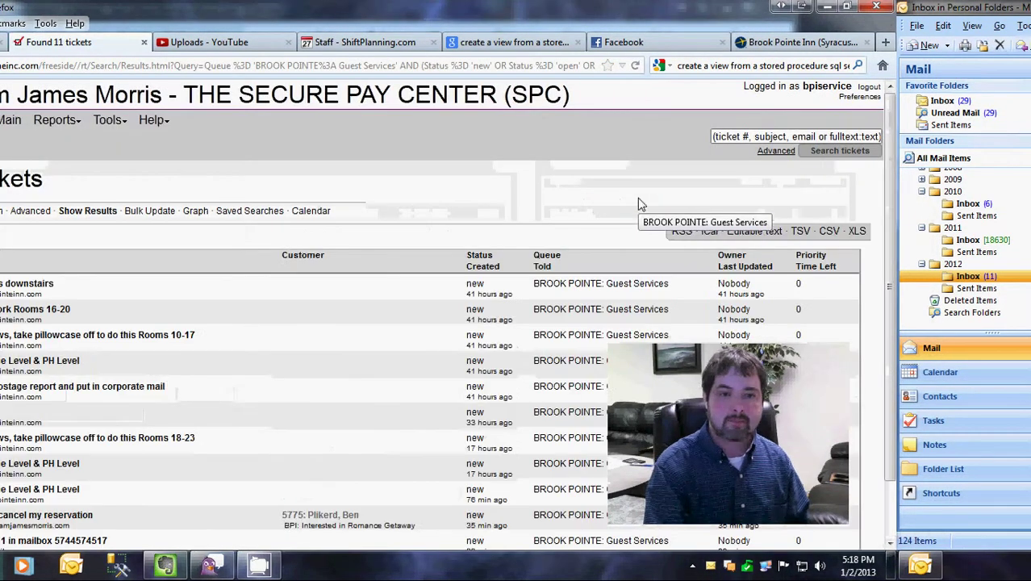
{"action": "scroll", "coordinate": [314, 240], "scroll_direction": "down", "scroll_amount": 2}
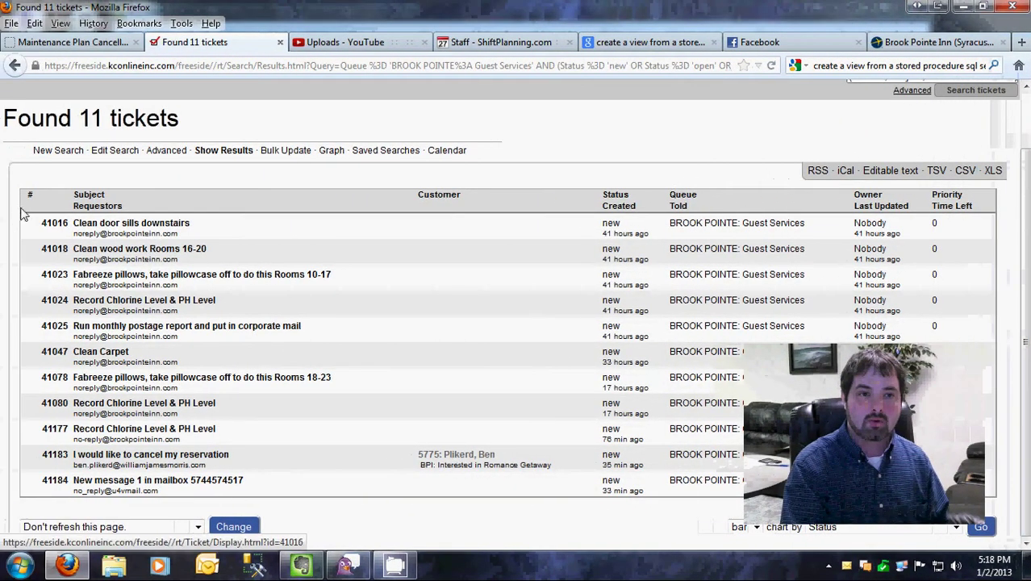